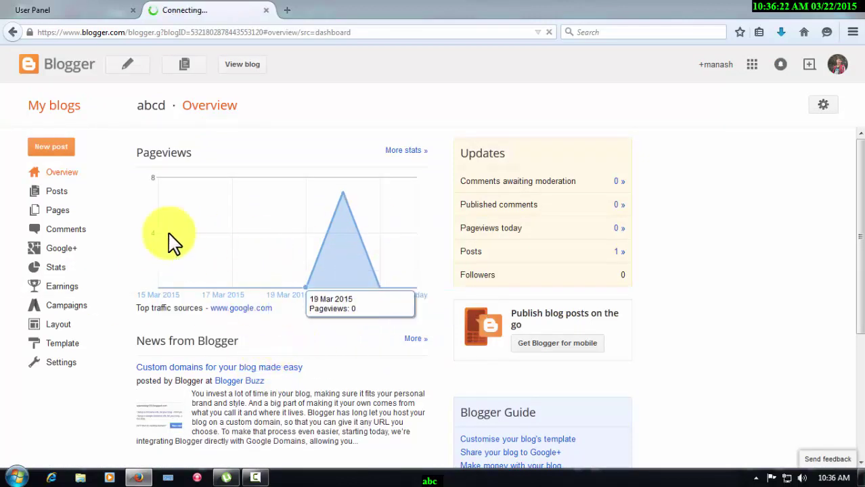
View the live abcd blog, examine its post's text, enlarged image and video, and return to the blog's overview.
left_click(239, 65)
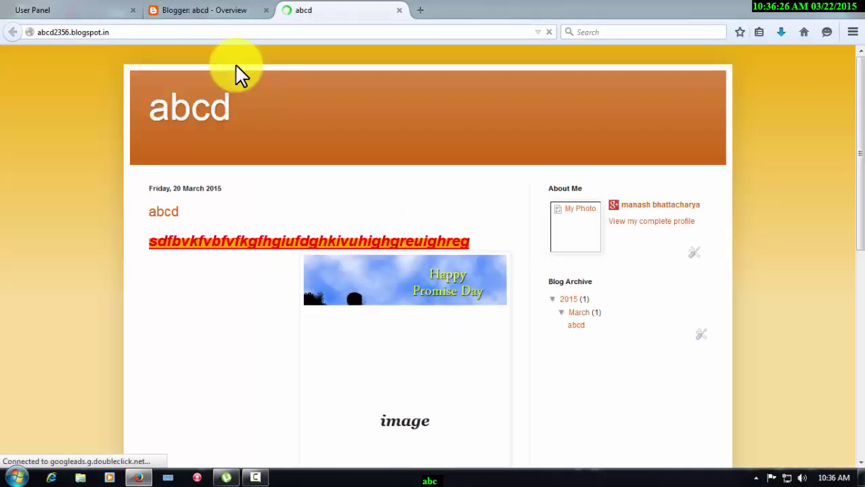
scroll(249, 146, "down", 5)
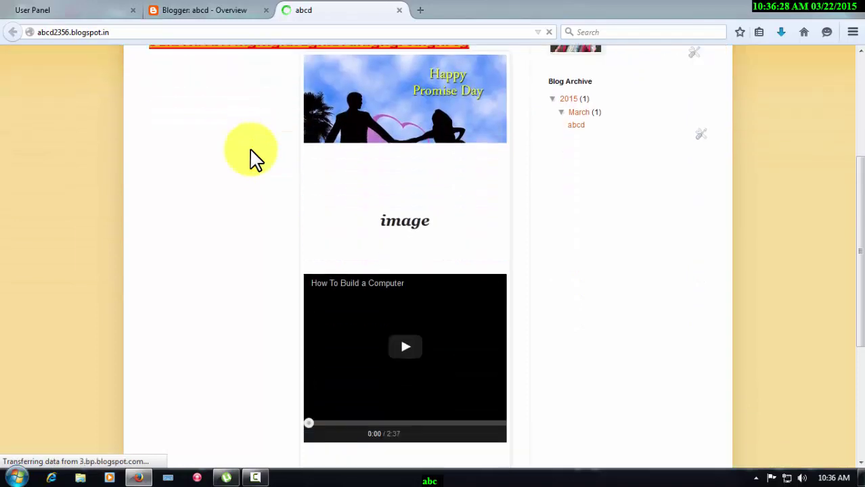
scroll(437, 297, "up", 5)
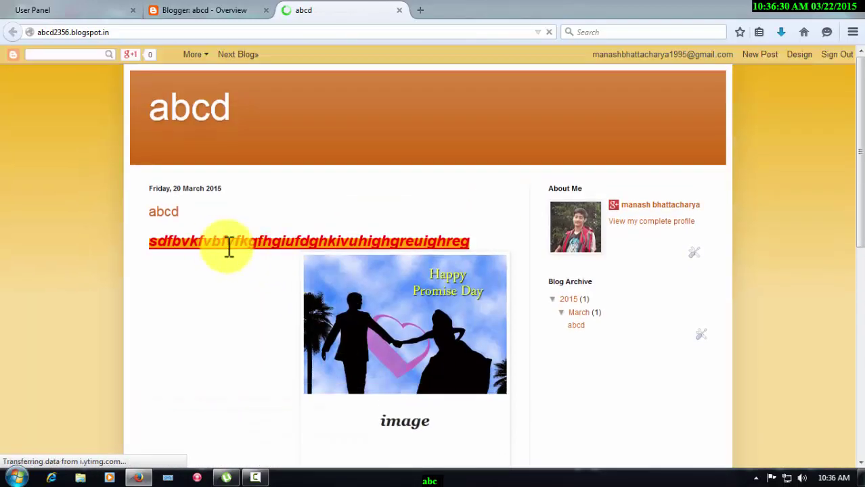
left_click_drag(148, 247, 488, 256)
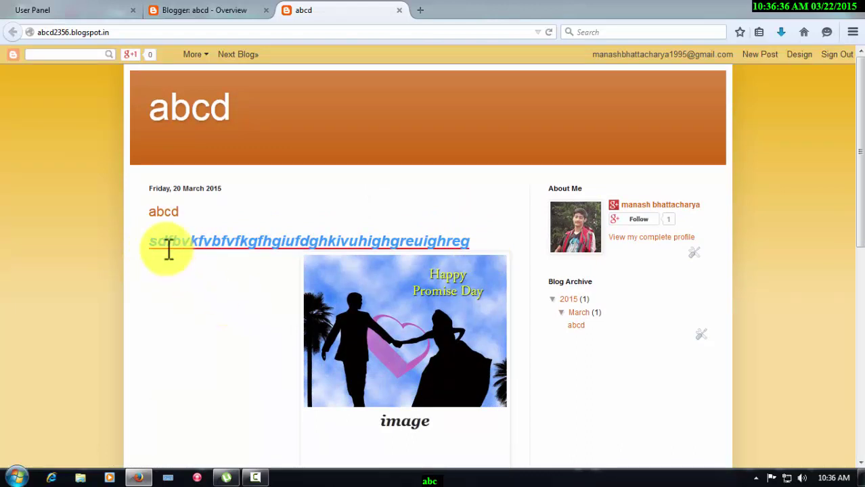
scroll(477, 278, "down", 4)
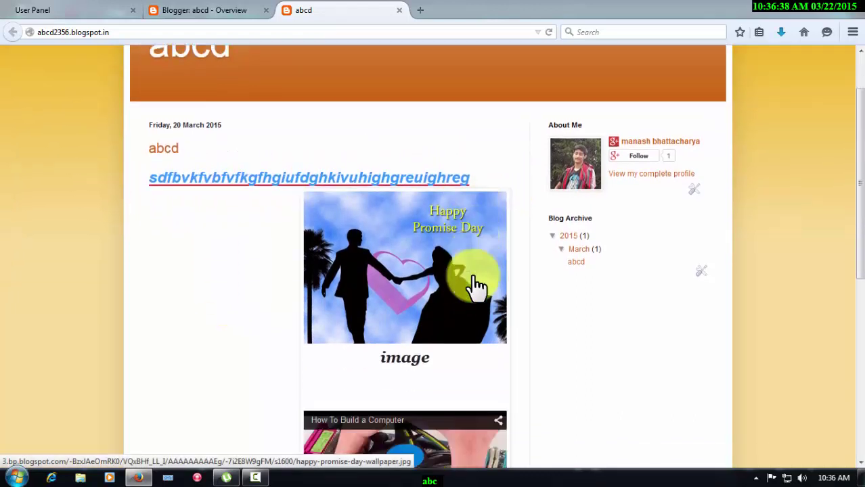
left_click(384, 223)
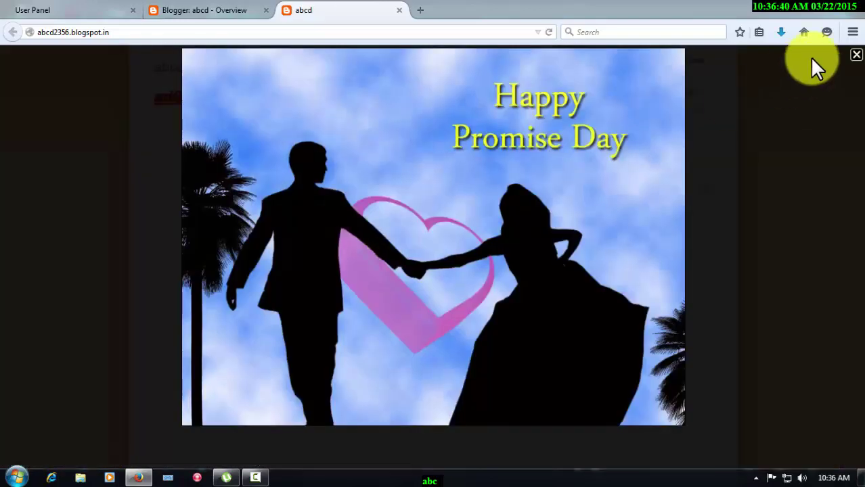
left_click(856, 55)
scroll(433, 315, "down", 4)
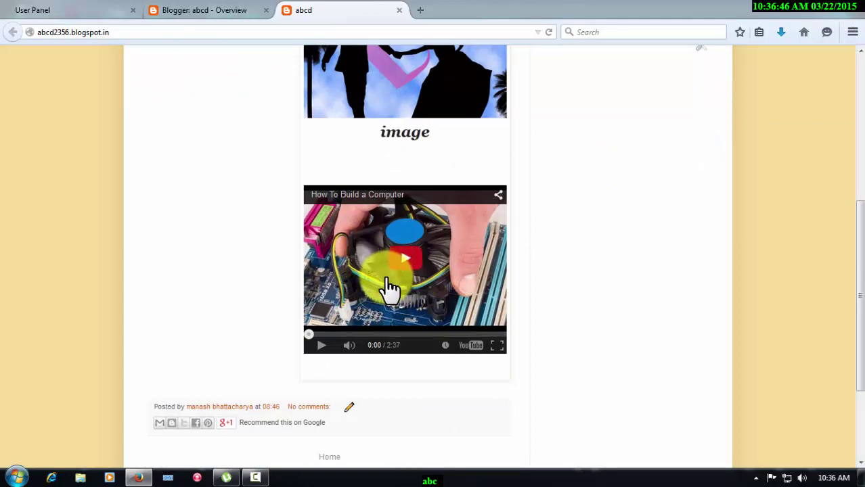
scroll(389, 288, "up", 6)
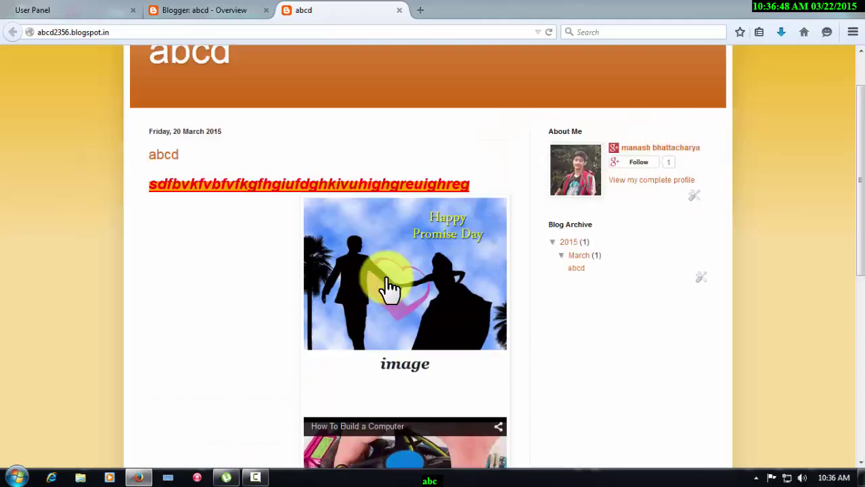
left_click(207, 12)
left_click(399, 10)
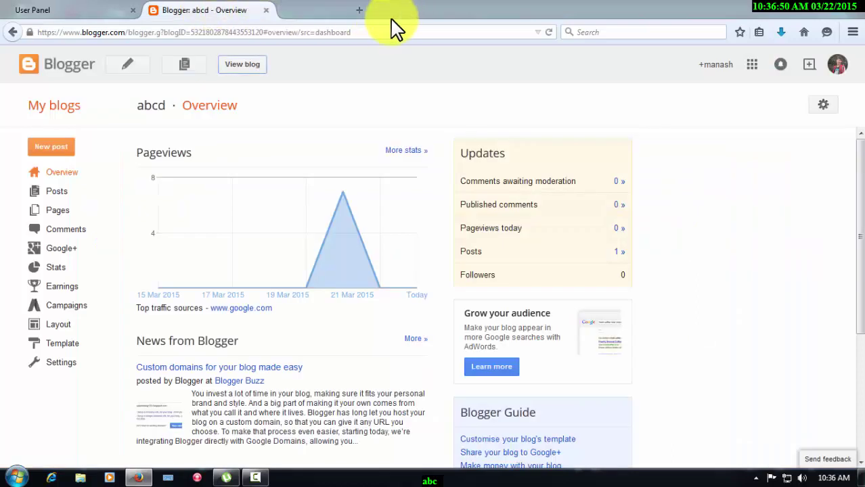
Open the abcd blog's list of pages and view the live blog in a separate tab.
left_click(61, 214)
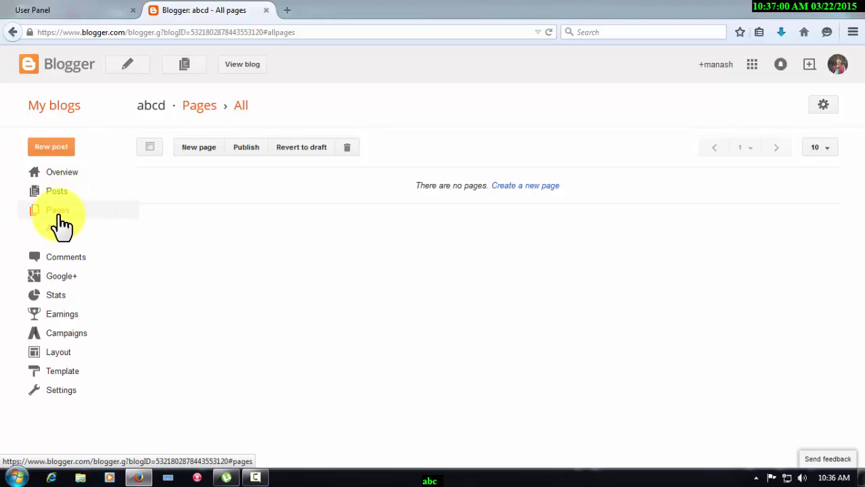
left_click(252, 66)
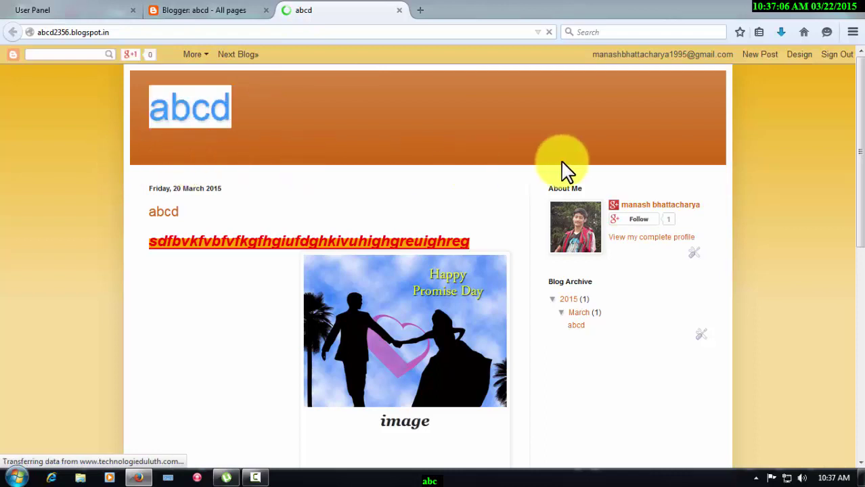
Open banglapctutorial.blogspot.in in a new tab and examine its layout and page navigation bar.
left_click(419, 10)
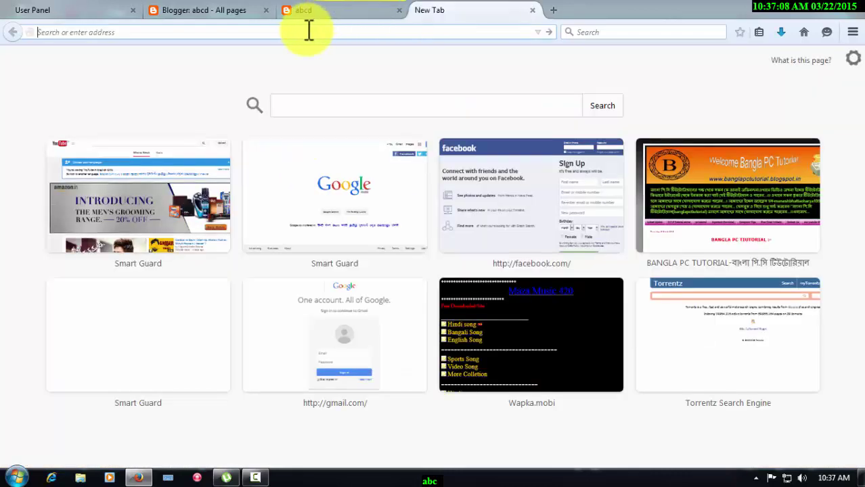
type("ba")
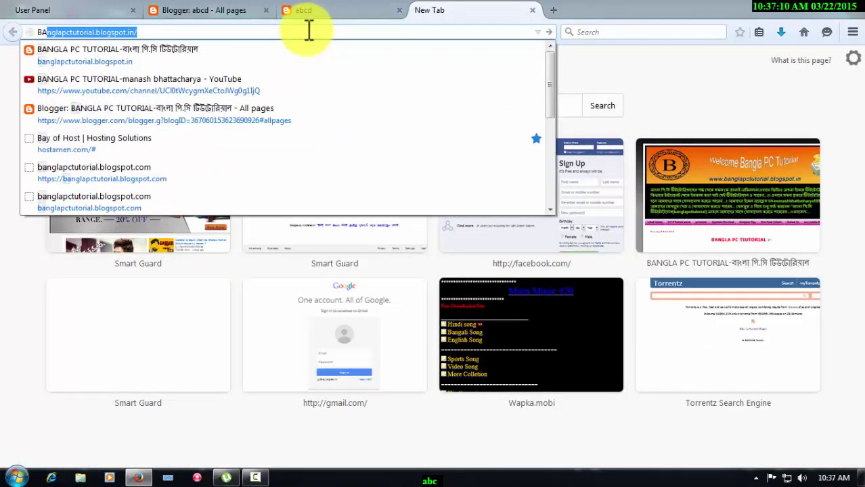
key("Return")
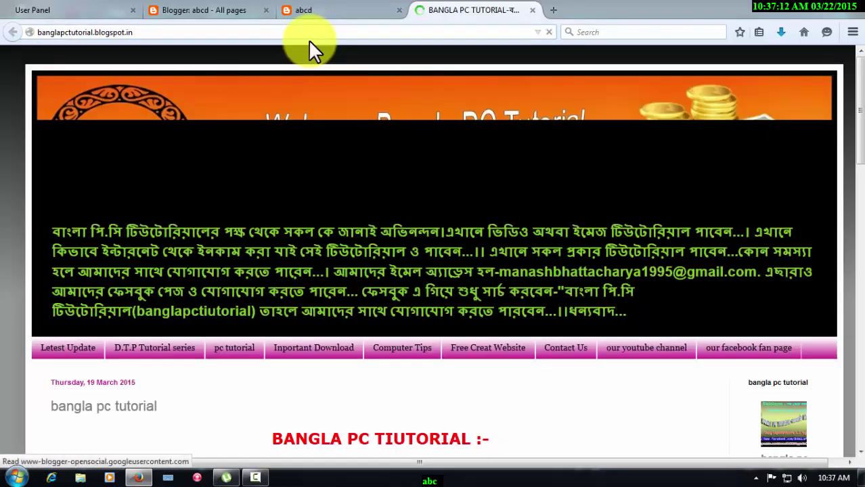
scroll(148, 278, "down", 4)
scroll(42, 208, "down", 15)
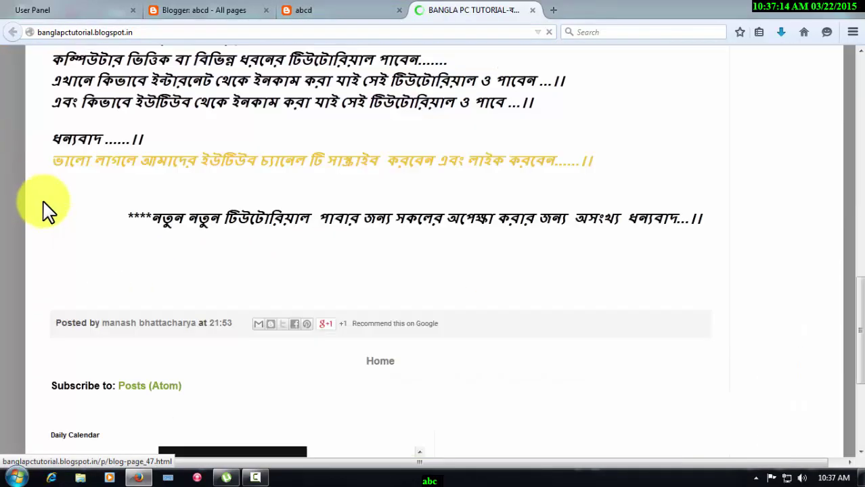
scroll(127, 189, "up", 8)
scroll(126, 189, "up", 12)
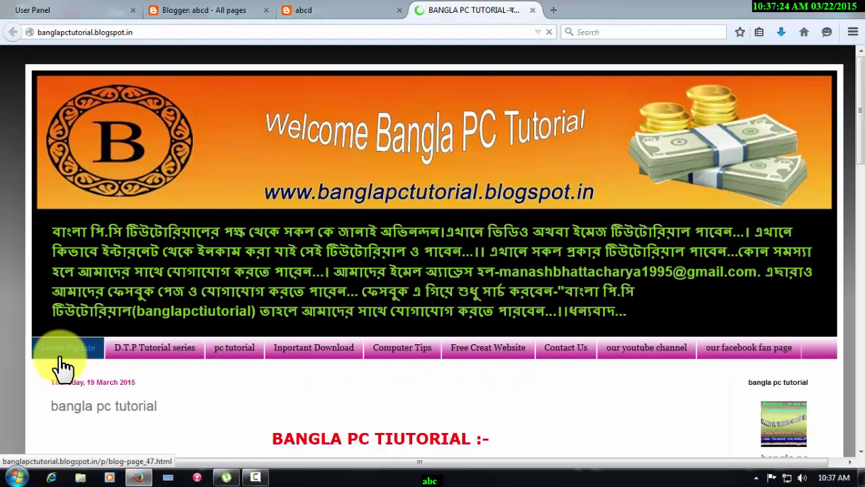
Compare the page navigation bar of the Bangla PC Tutorial site with the abcd blog's page list in Blogger.
left_click(250, 10)
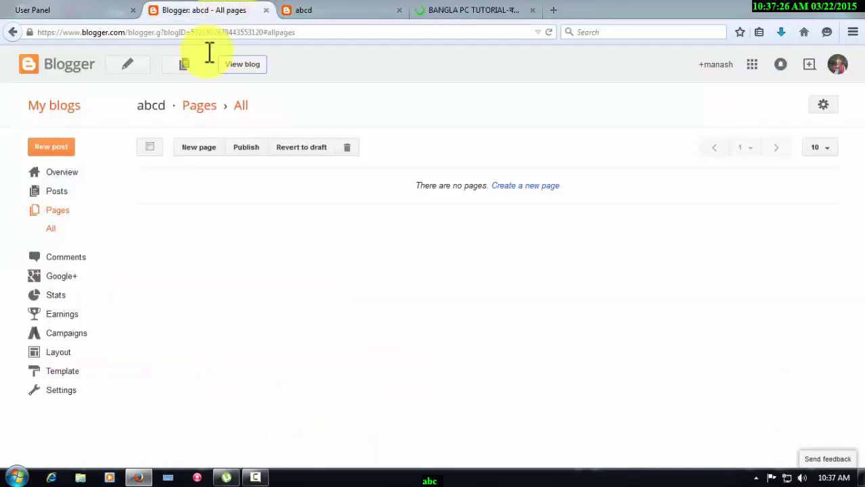
left_click(446, 10)
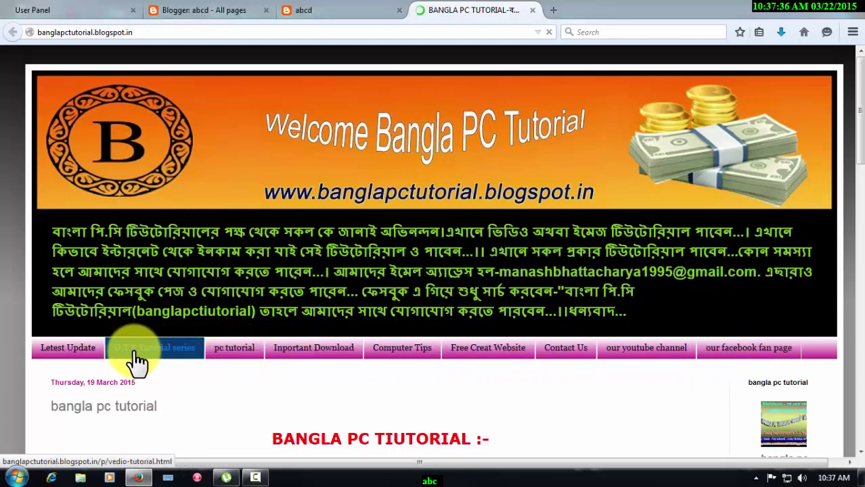
left_click(211, 10)
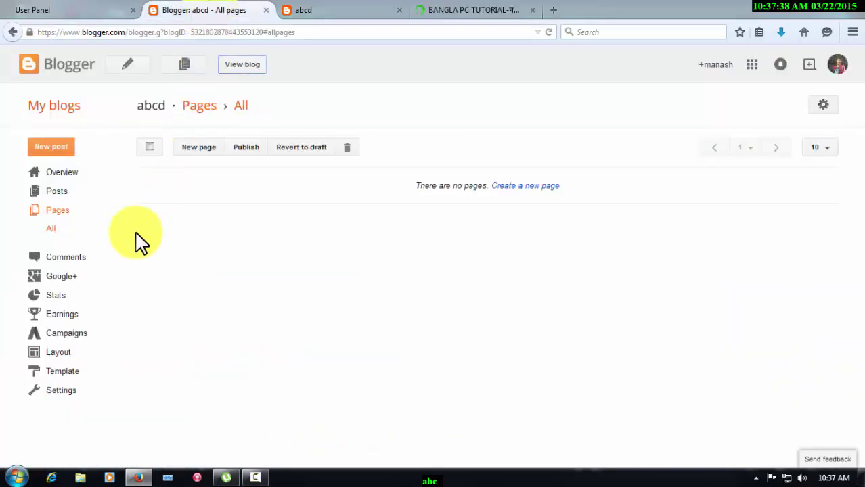
left_click(440, 10)
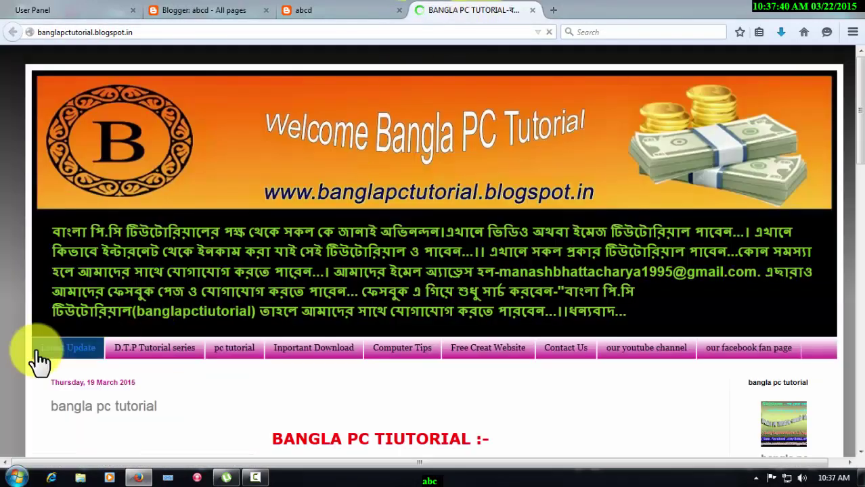
left_click(229, 10)
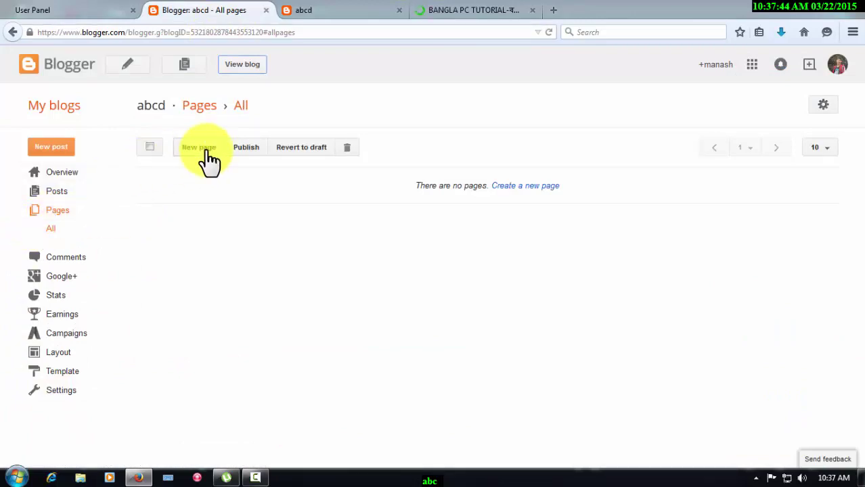
left_click(461, 10)
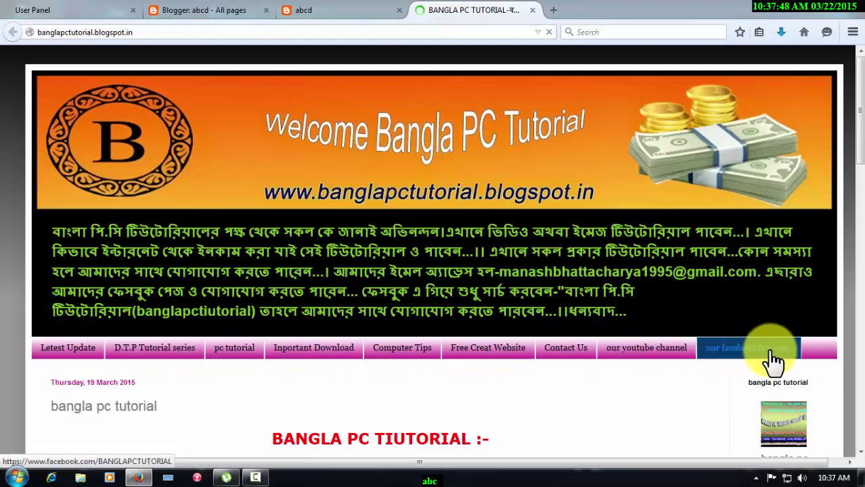
left_click(196, 10)
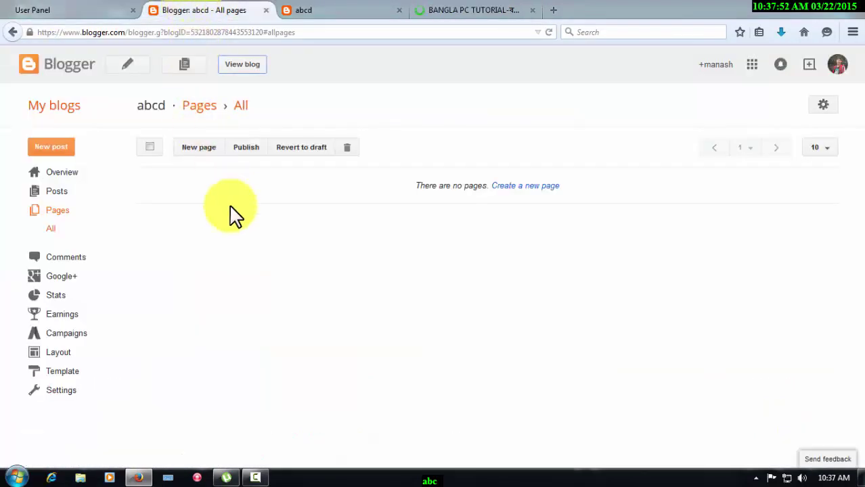
Create a new page titled ABC with the body text HGFVJHFNHFJHGFVHFVHGVNJHV and publish it.
left_click(203, 156)
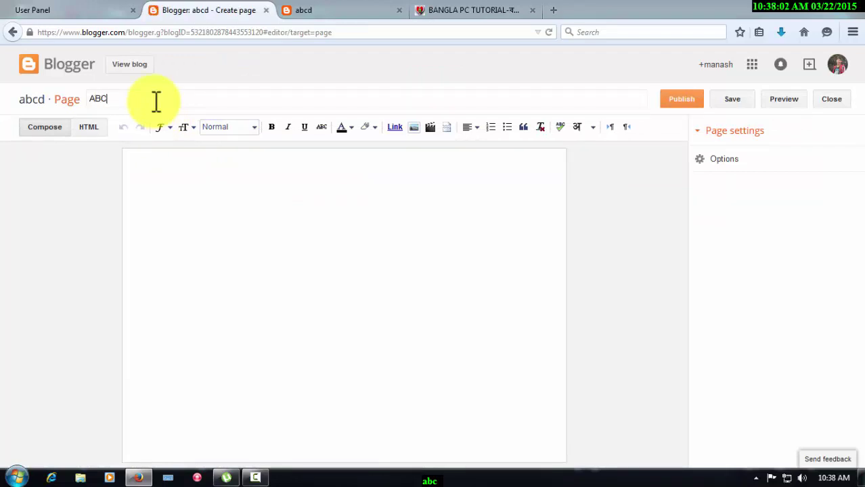
left_click(173, 180)
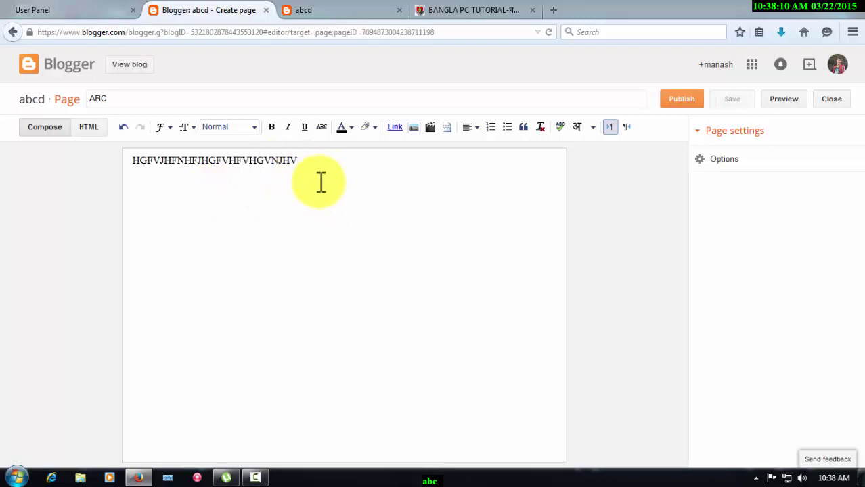
left_click(692, 103)
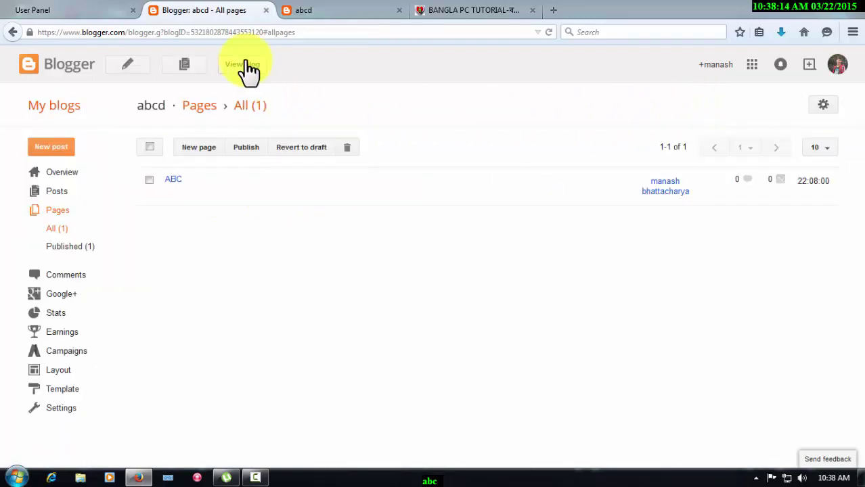
View the live abcd blog again to check whether the published ABC page is shown.
left_click(246, 68)
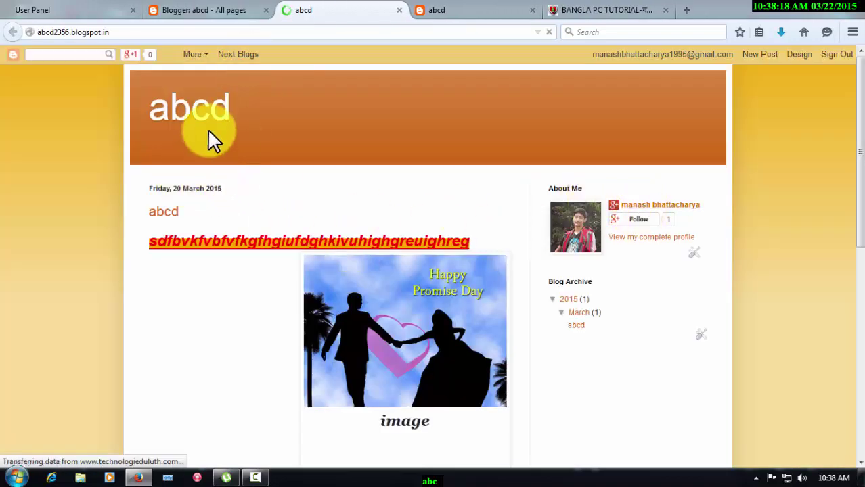
left_click(210, 13)
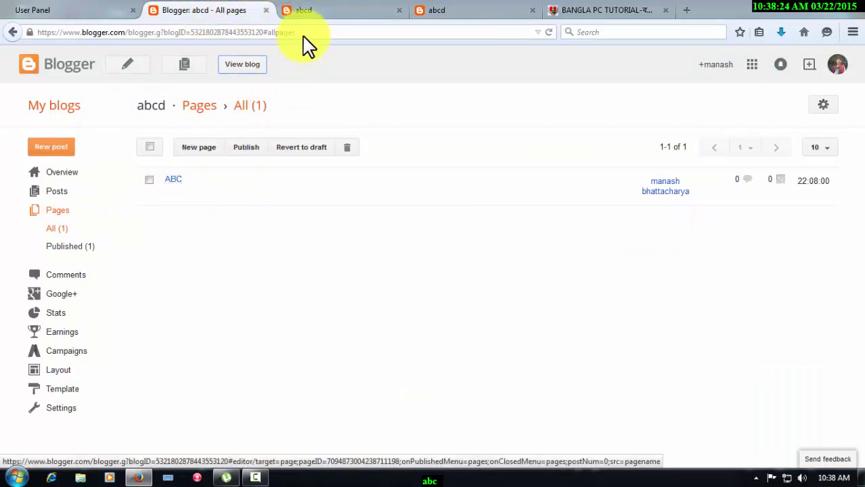
left_click(314, 10)
left_click(443, 10)
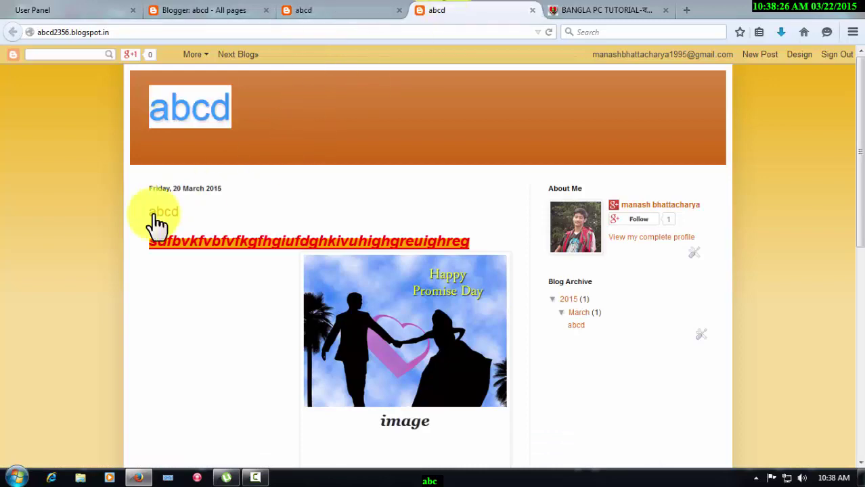
Compare the Bangla PC Tutorial site's page links with the live abcd blog and return to the list of pages.
left_click(552, 12)
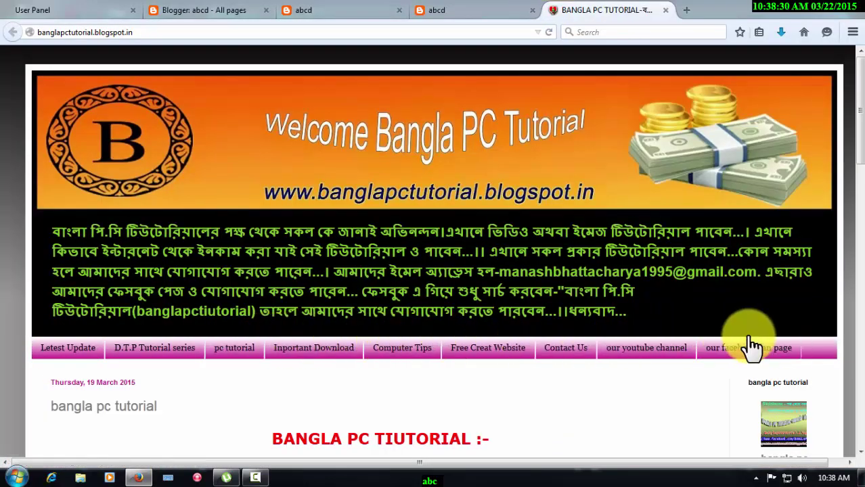
left_click(446, 15)
left_click(335, 14)
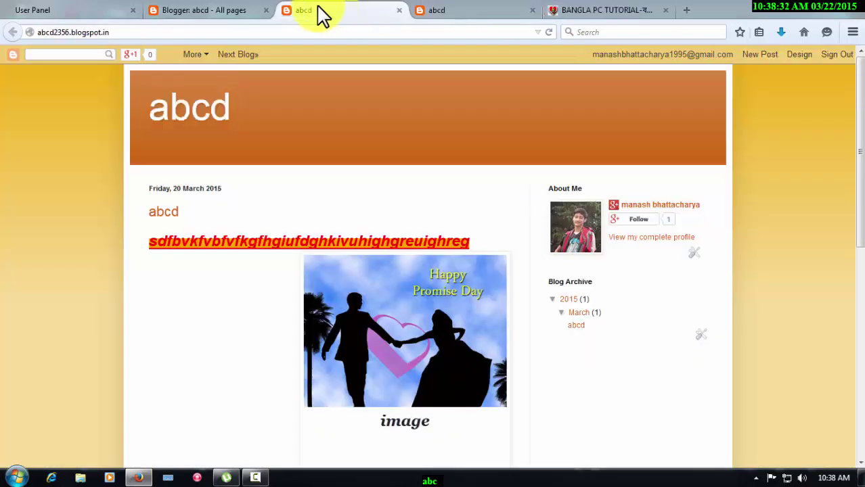
left_click(231, 13)
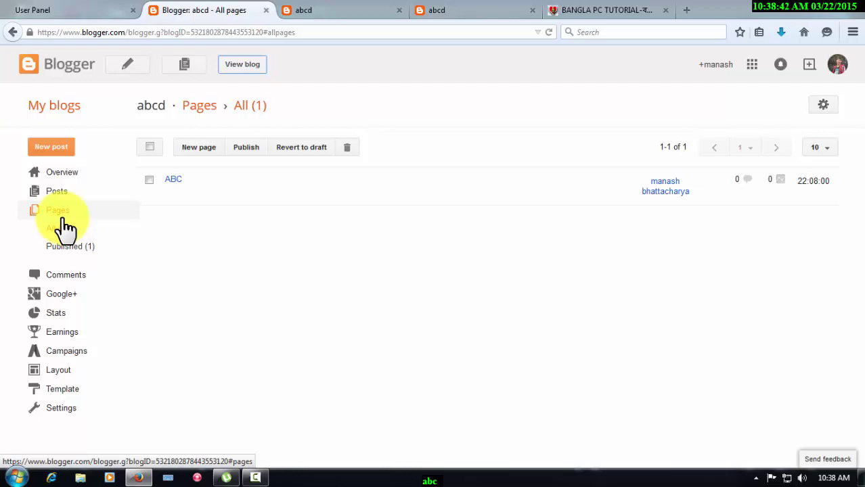
left_click(559, 10)
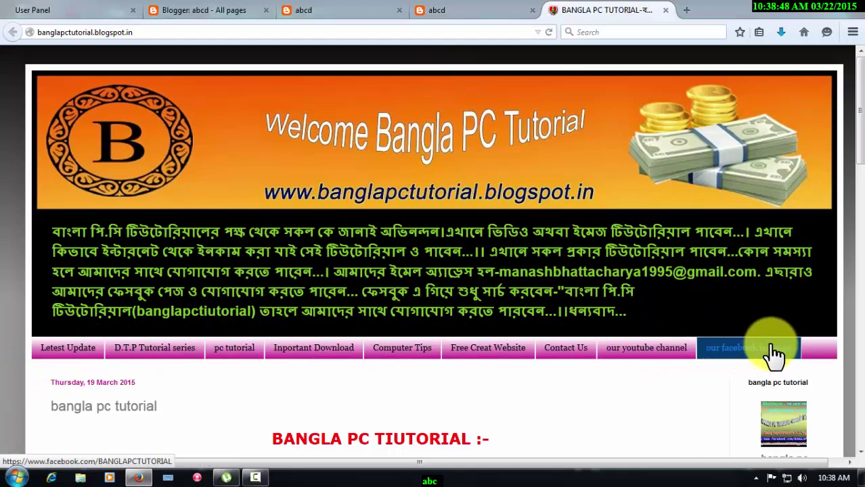
left_click(470, 10)
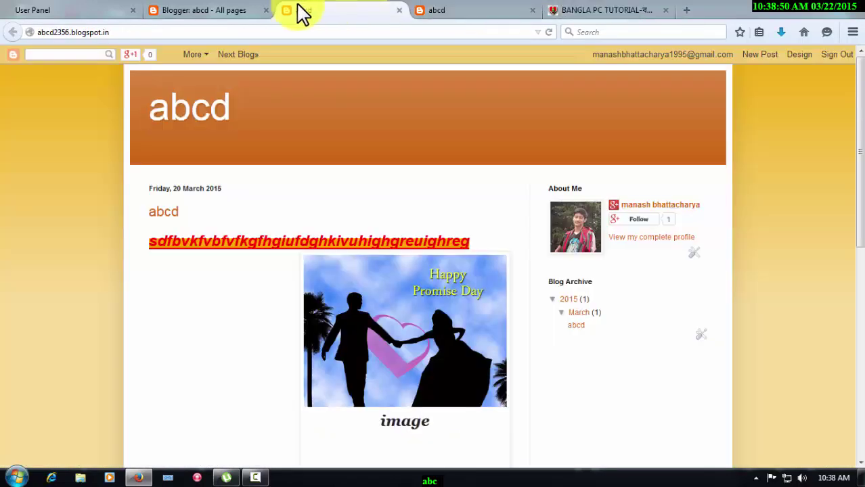
left_click(189, 12)
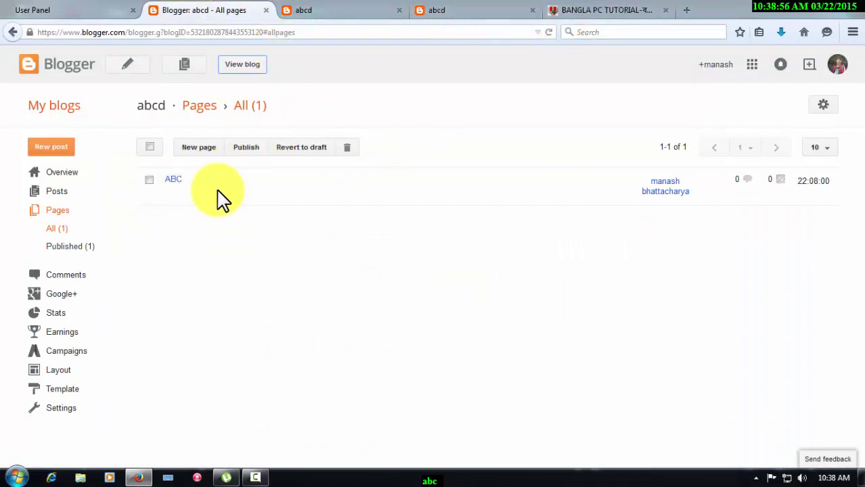
Review the Bangla PC Tutorial site's page links against the live abcd blog once more, ending at the Blogger page list.
left_click(592, 12)
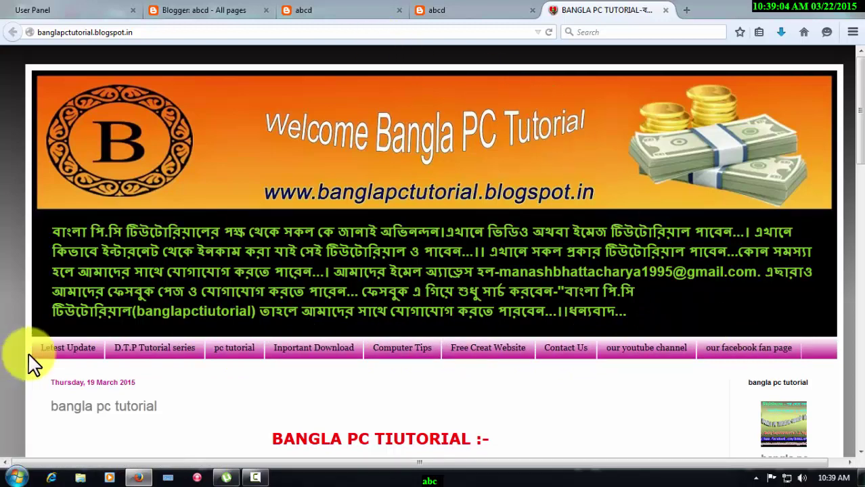
left_click(482, 11)
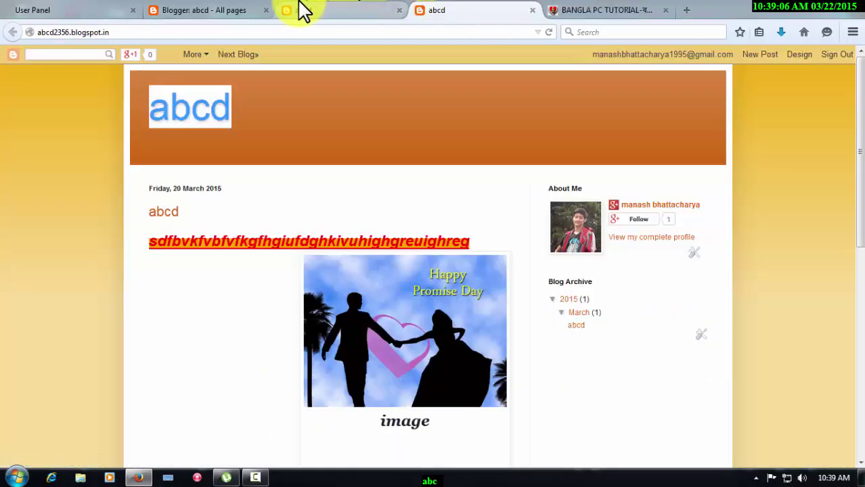
left_click(301, 10)
left_click(244, 10)
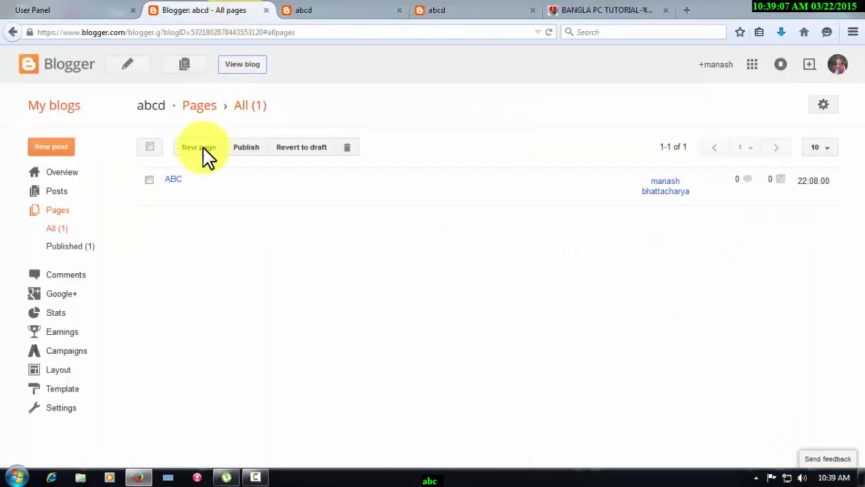
Open the abcd blog's layout and compare its header and Blog Posts areas with the live blog.
left_click(59, 372)
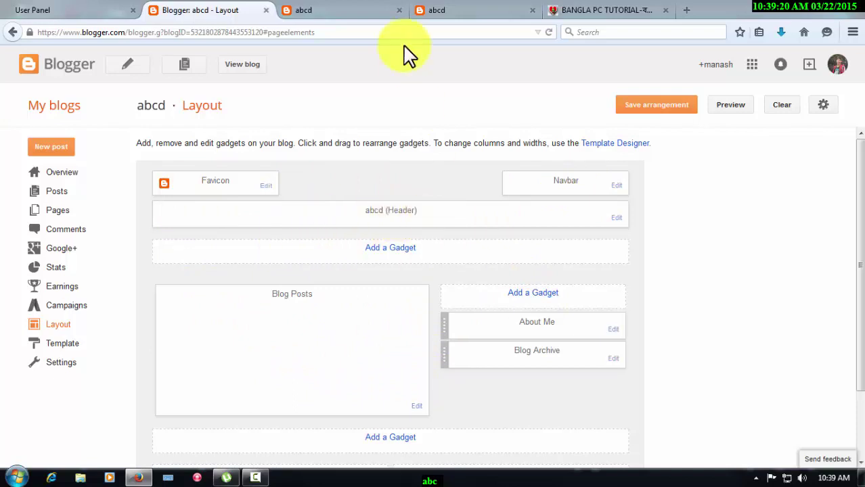
left_click(366, 10)
left_click_drag(240, 105, 136, 112)
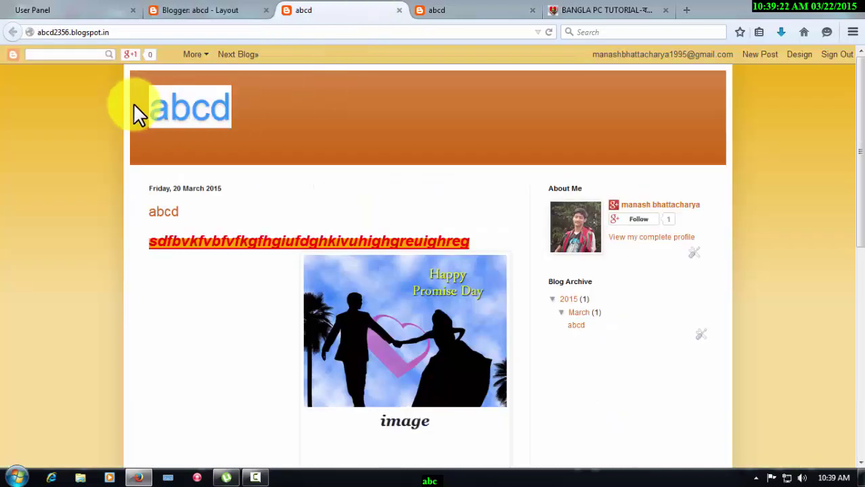
left_click(203, 10)
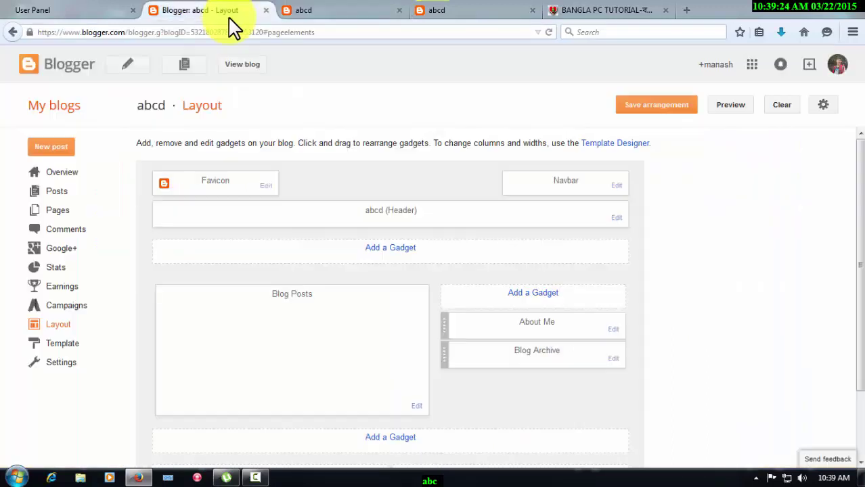
scroll(376, 310, "down", 2)
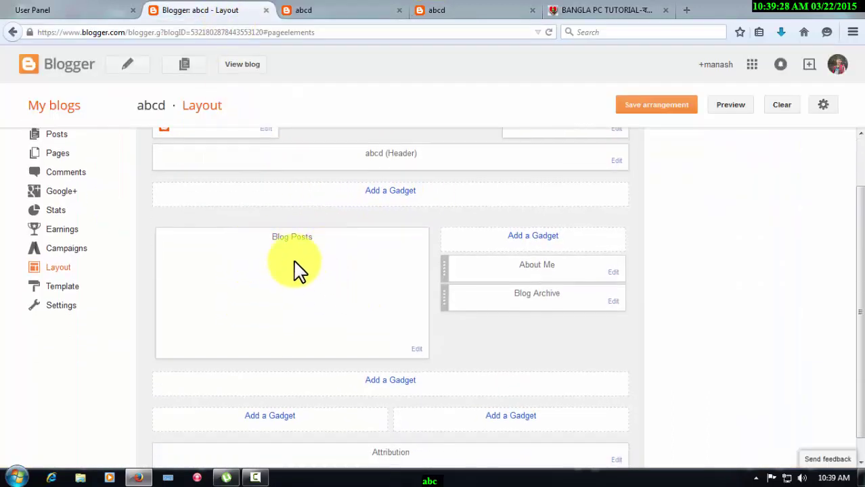
left_click(313, 10)
scroll(231, 301, "down", 2)
scroll(232, 302, "down", 5)
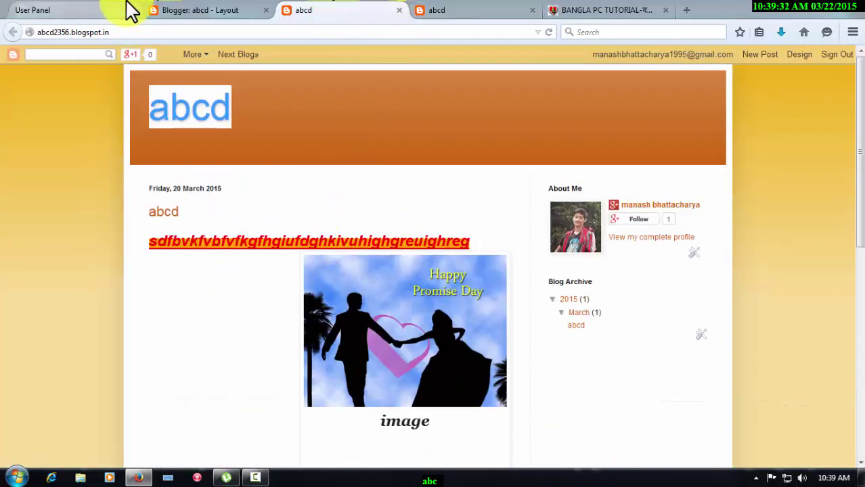
left_click(169, 11)
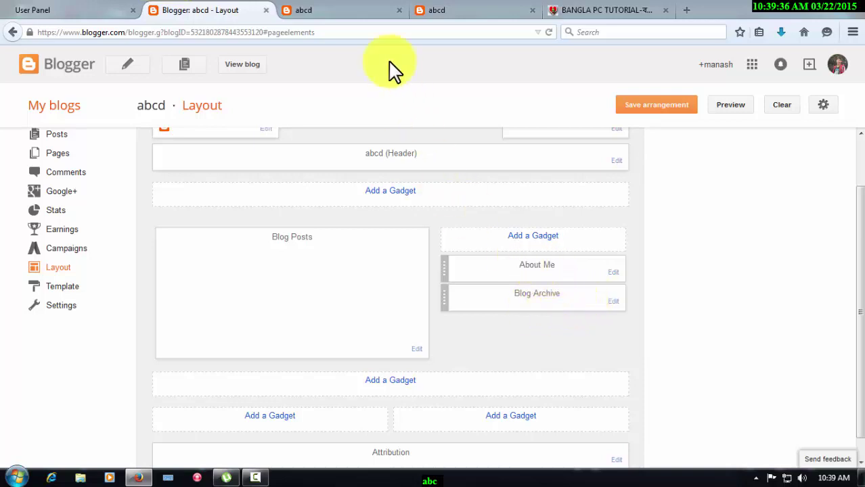
Compare the layout's About Me gadget and the area beneath the header with the live blog.
left_click(355, 11)
triple_click(556, 187)
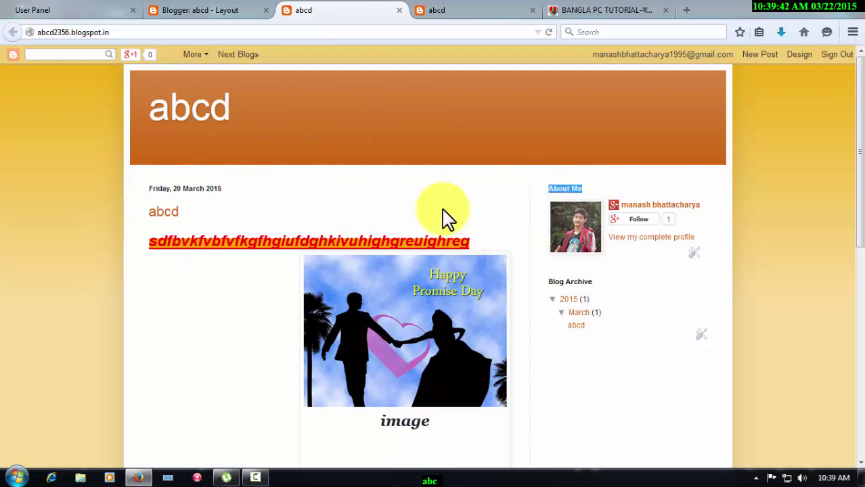
left_click(217, 9)
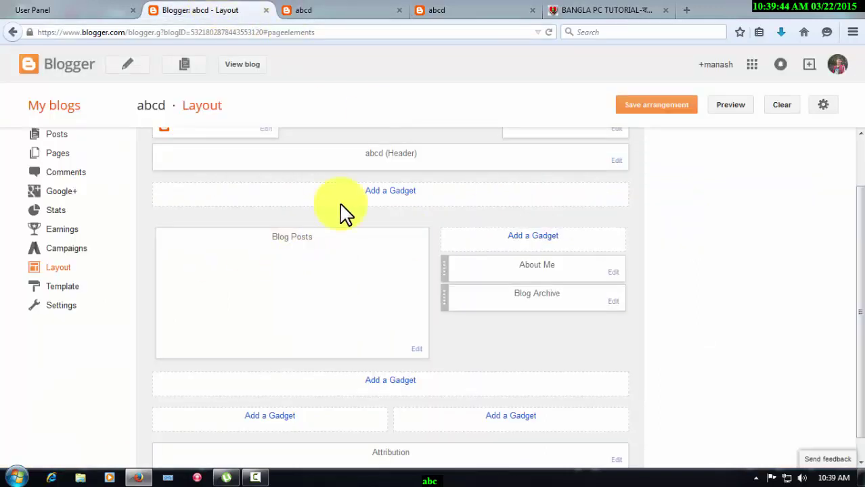
scroll(357, 336, "up", 2)
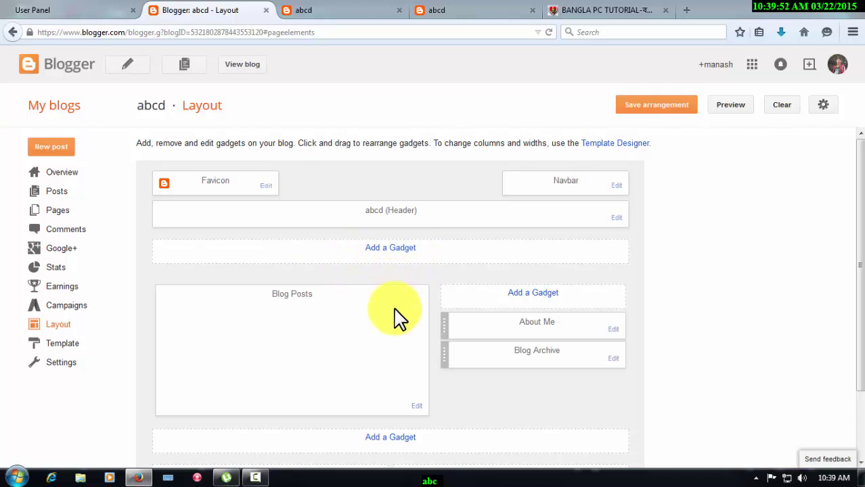
left_click(299, 9)
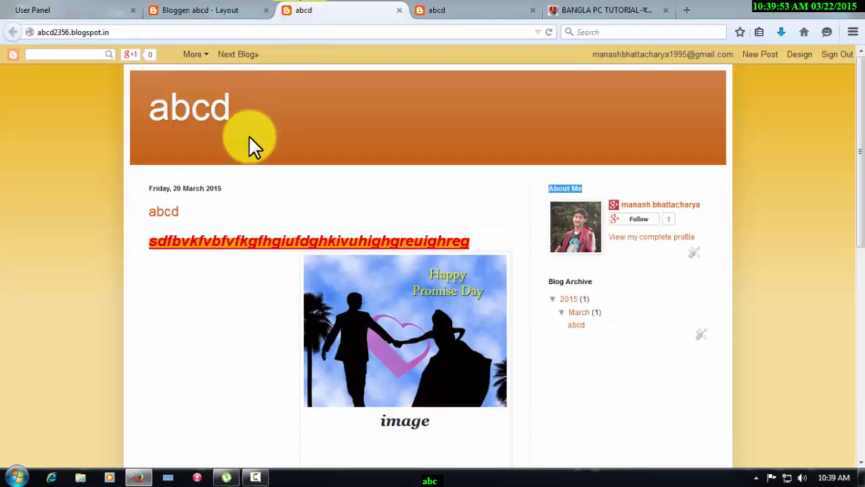
left_click(216, 10)
Add a Pages gadget to the layout area directly beneath the blog header and save the arrangement.
left_click(59, 212)
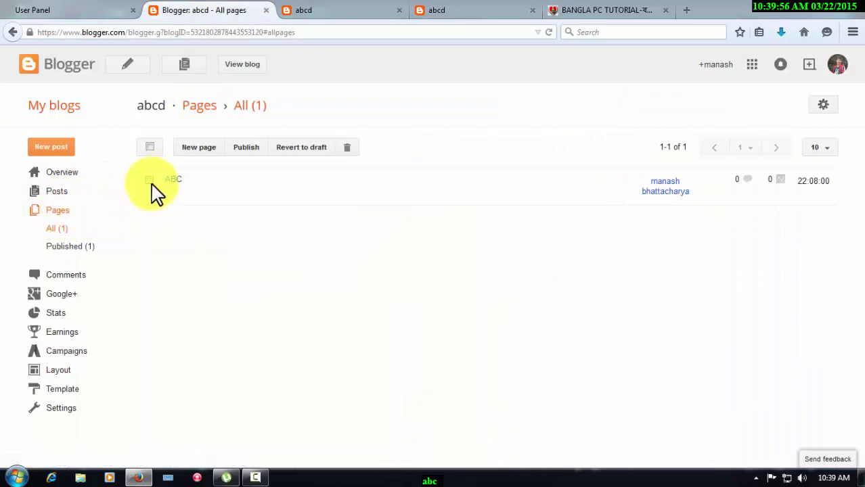
left_click(59, 373)
left_click(405, 251)
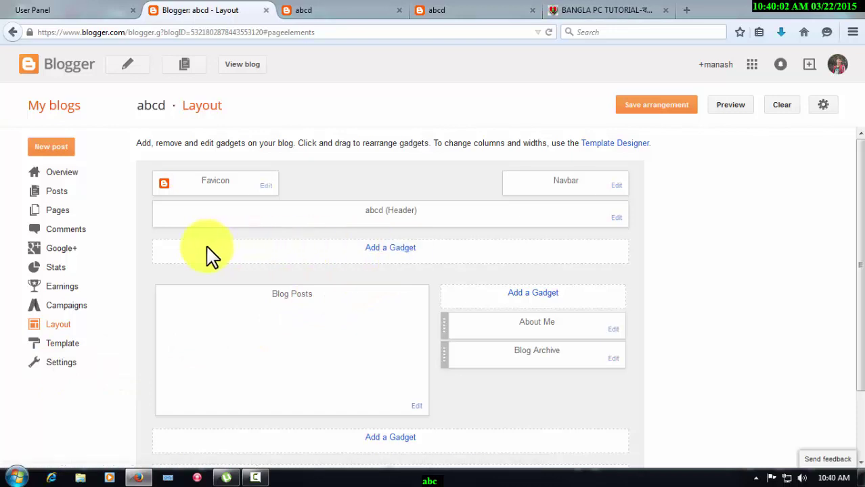
left_click(395, 253)
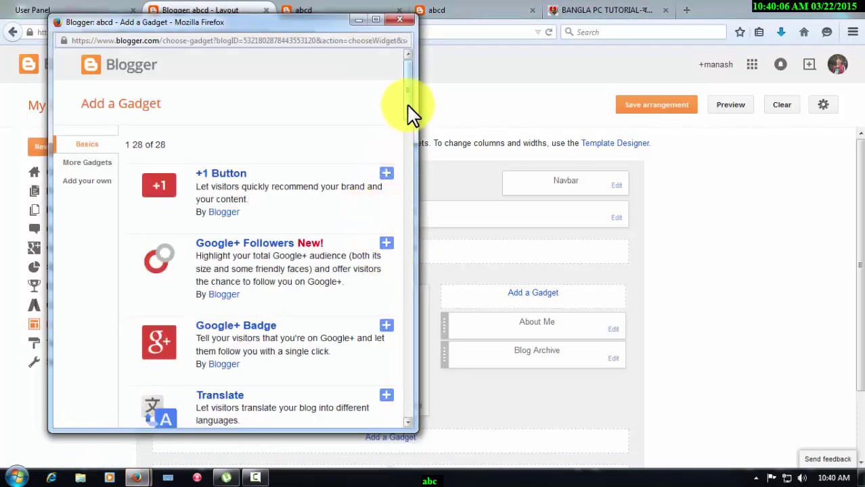
left_click_drag(409, 108, 432, 187)
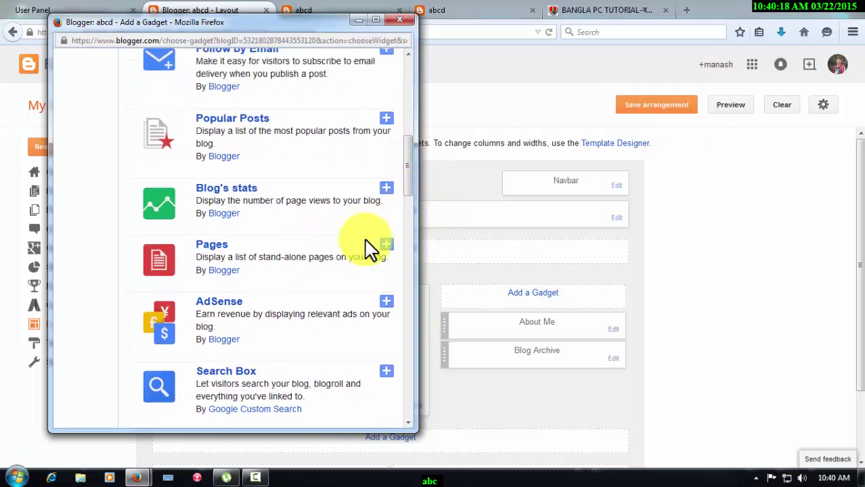
left_click_drag(196, 249, 416, 256)
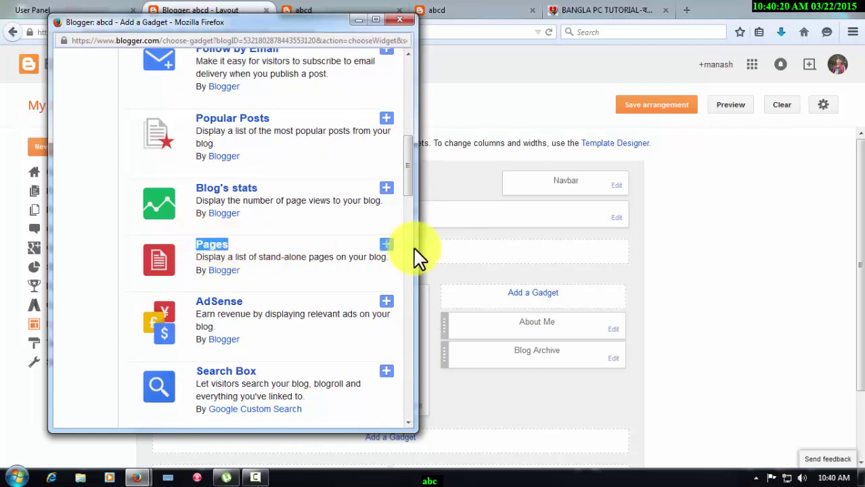
left_click(387, 249)
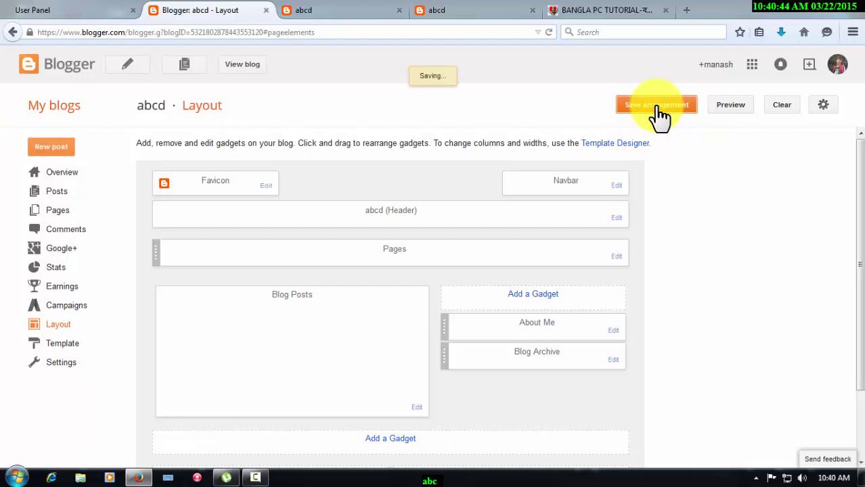
View the updated live abcd blog and close its two older tabs.
left_click(486, 75)
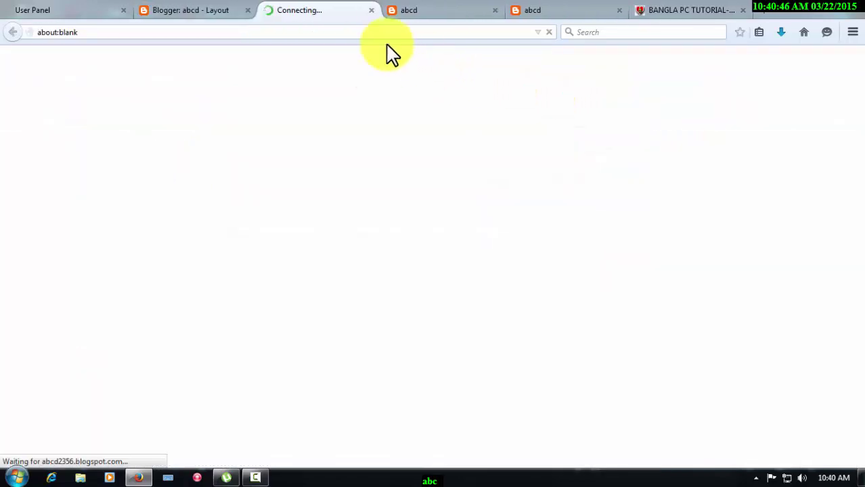
left_click(406, 14)
left_click(501, 10)
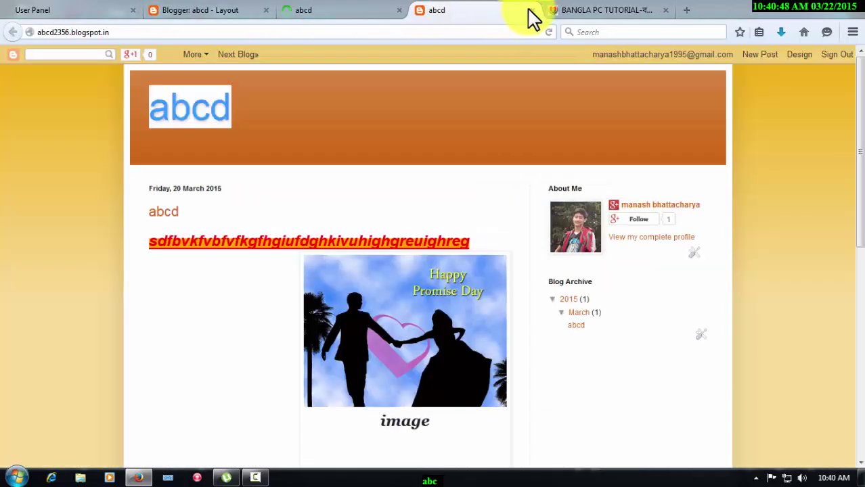
left_click(524, 11)
left_click(354, 18)
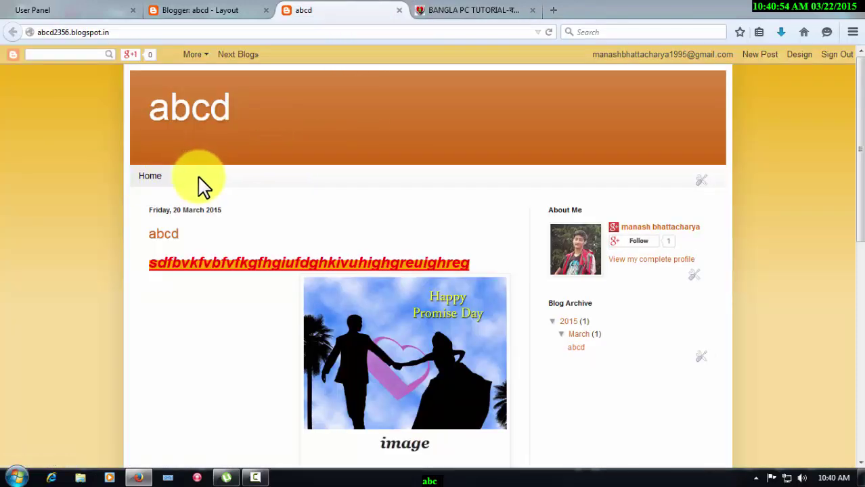
Configure the layout's Pages gadget to show the ABC page instead of Home and save it.
left_click(206, 10)
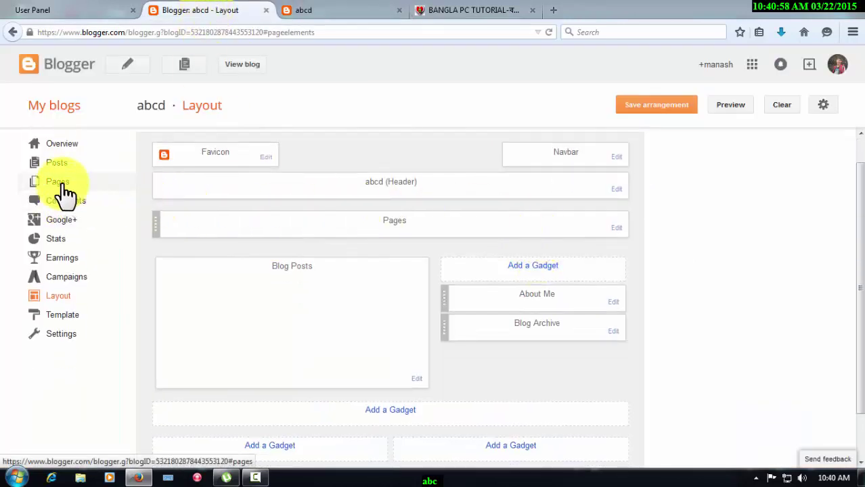
left_click(60, 185)
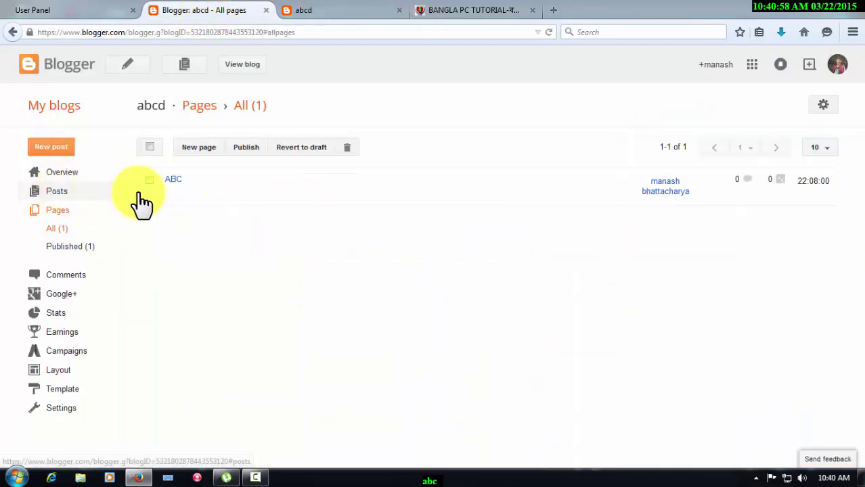
left_click(49, 372)
mouse_move(383, 258)
left_mouse_down()
mouse_move(426, 253)
mouse_move(374, 254)
mouse_move(392, 264)
left_mouse_up()
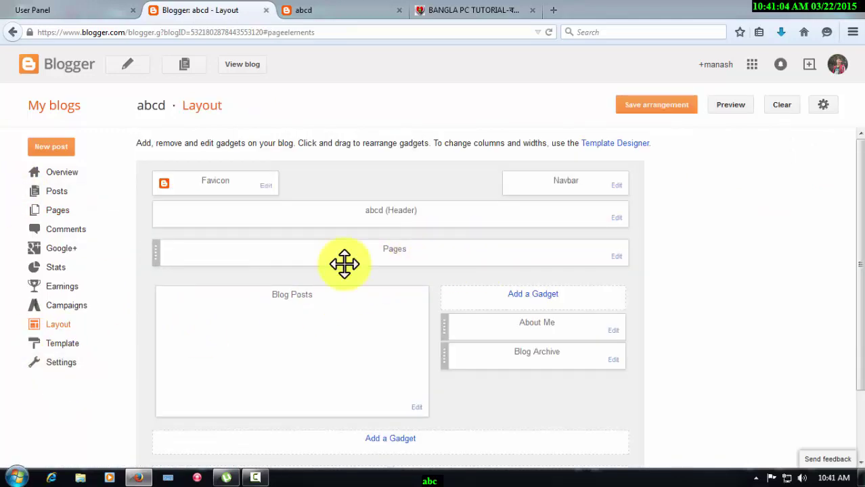
left_click(617, 256)
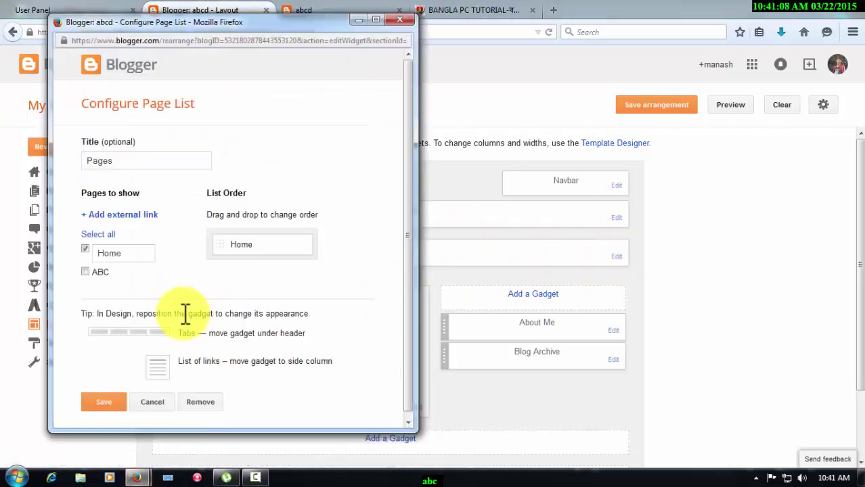
left_click(85, 271)
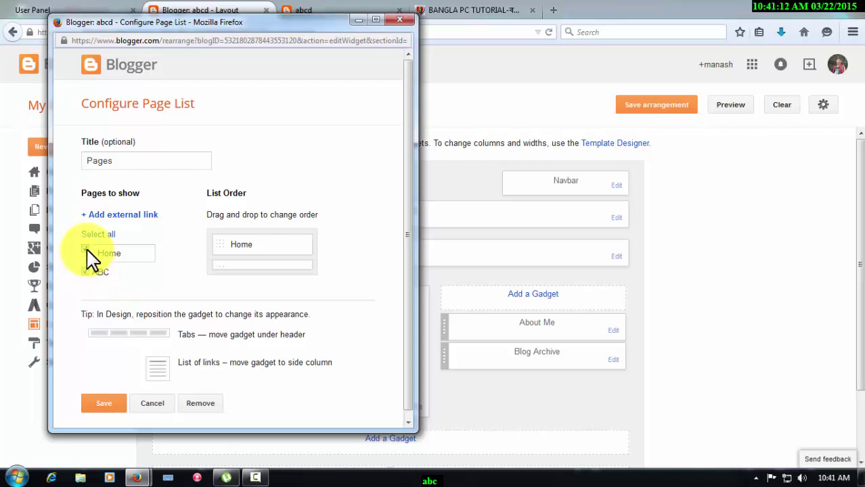
left_click(85, 251)
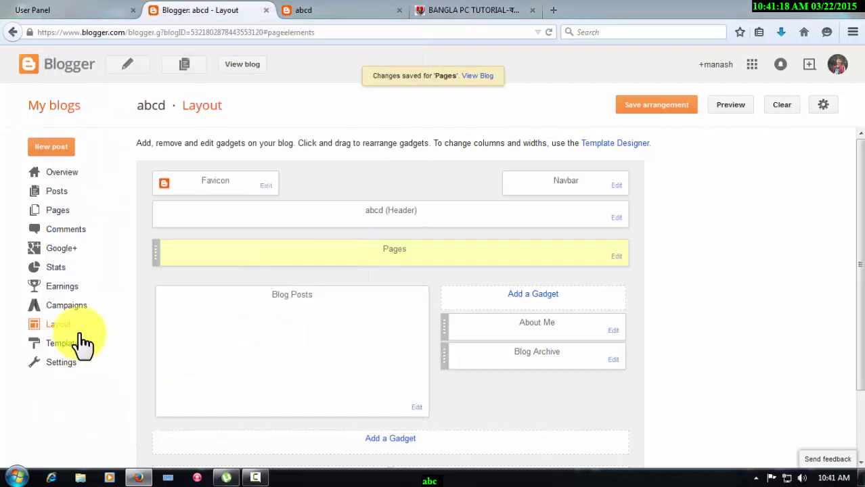
left_click(60, 211)
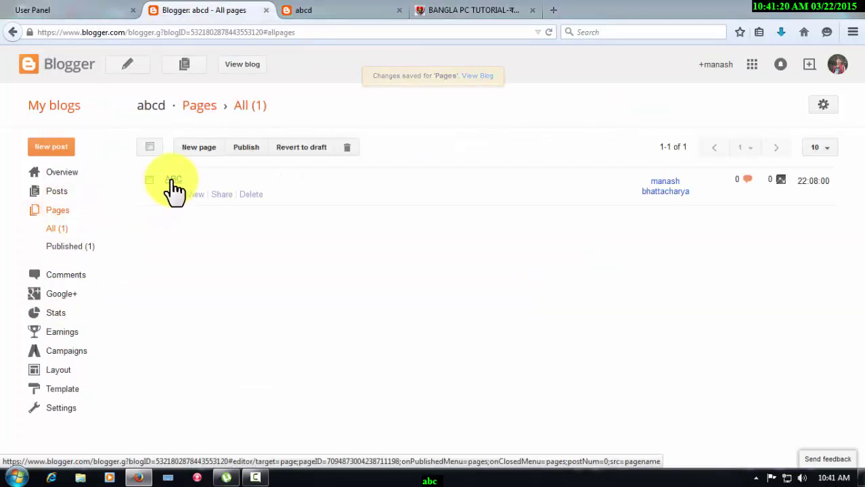
left_click(61, 371)
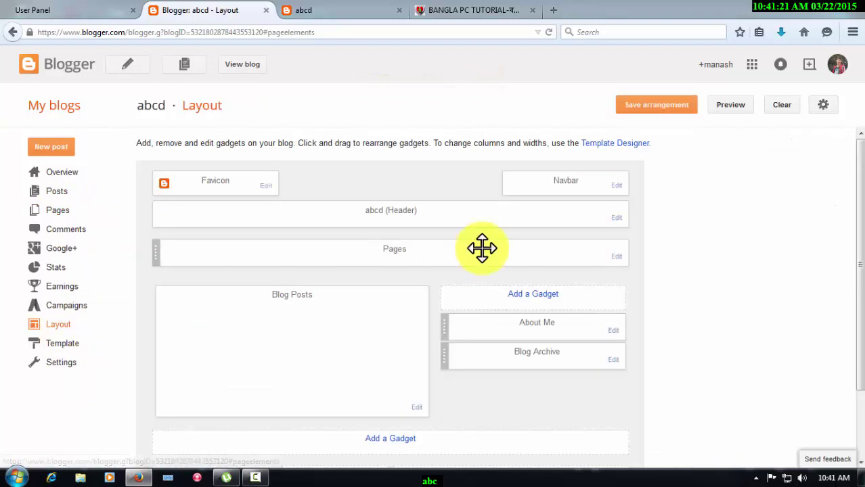
left_click(617, 218)
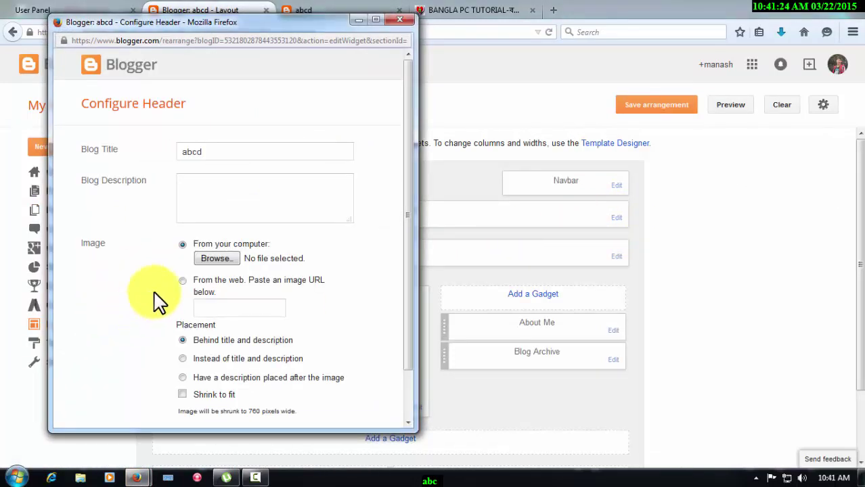
left_click(399, 19)
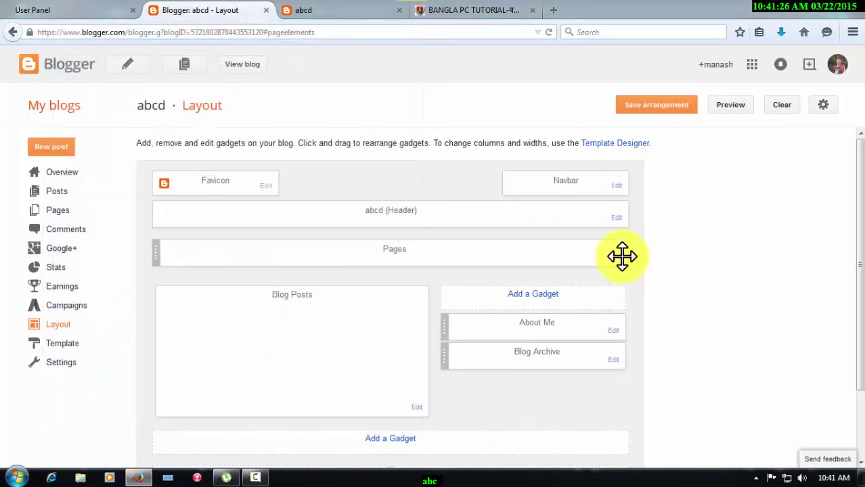
Save the Pages gadget again with only ABC selected and check the ABC link on the live blog.
left_click(616, 258)
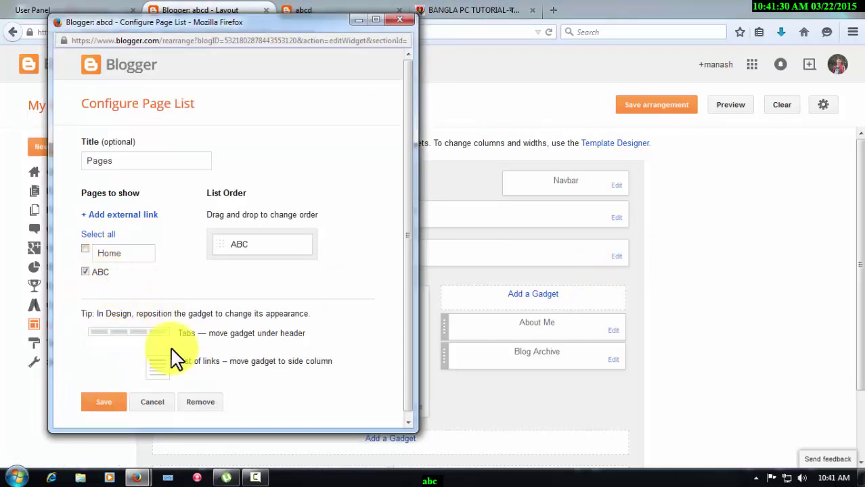
left_click(109, 402)
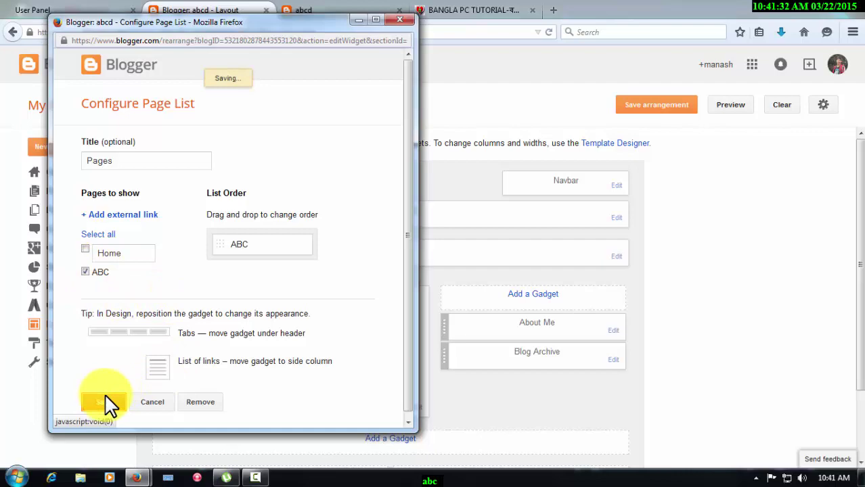
left_click(360, 15)
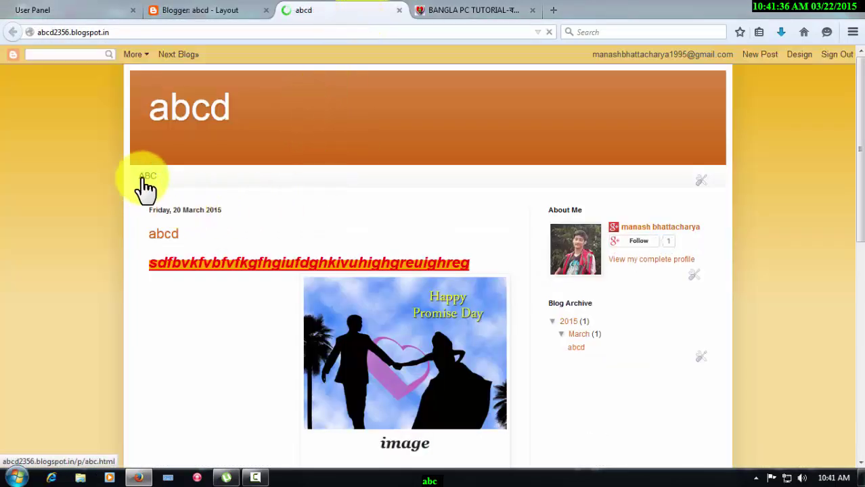
Insert the text SGFGHDGBFGFGNNNHV into the body of the existing ABC page and update the page.
left_click(201, 10)
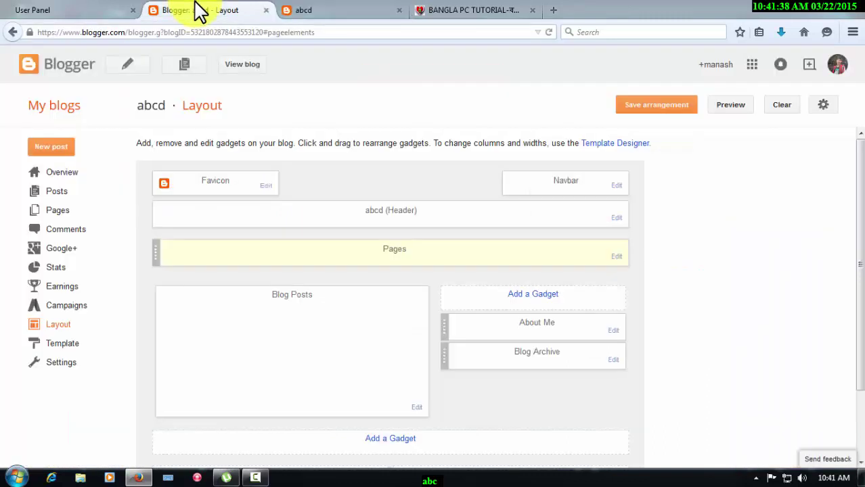
left_click(58, 213)
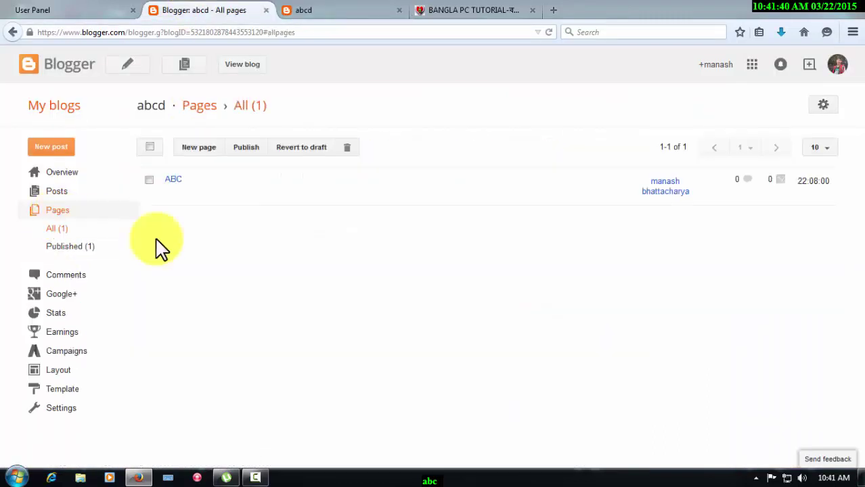
left_click(179, 181)
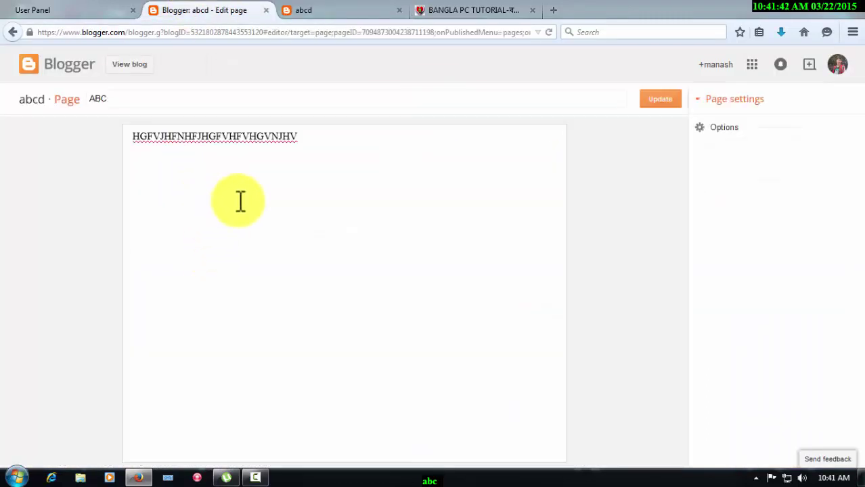
type("HDGBFGFGNNNHV")
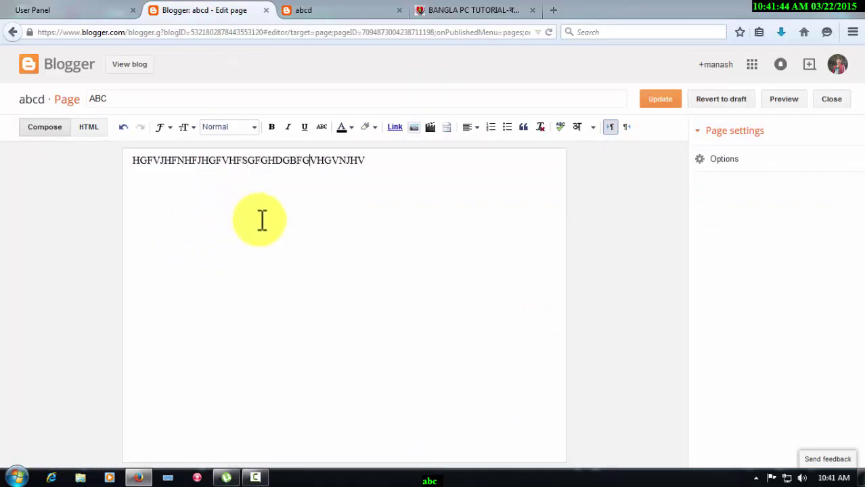
left_click(652, 102)
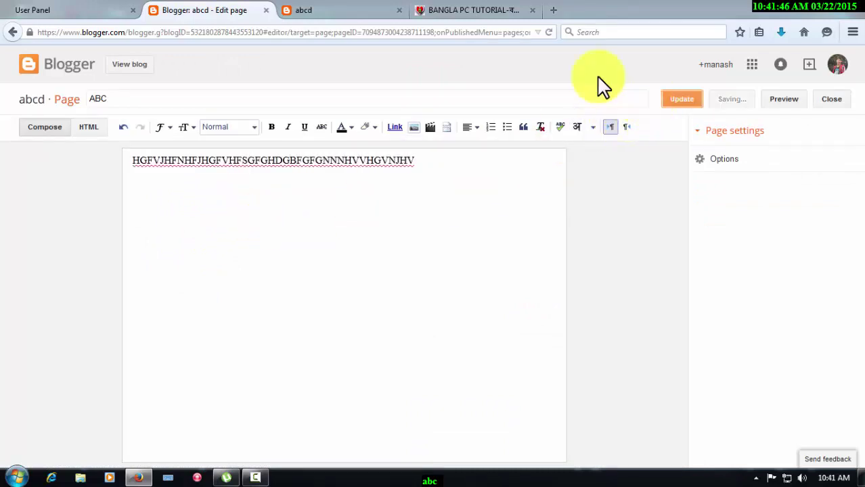
Examine the updated title and body text of the ABC page on the live abcd blog.
left_click(324, 10)
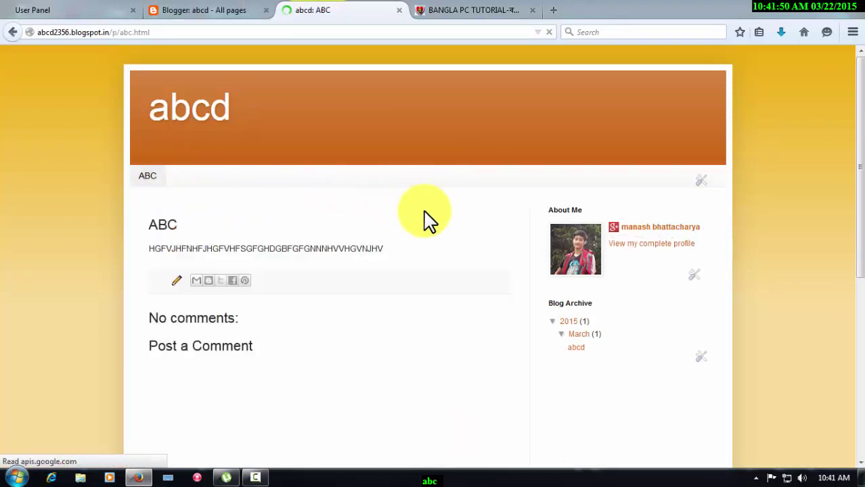
scroll(339, 237, "down", 3)
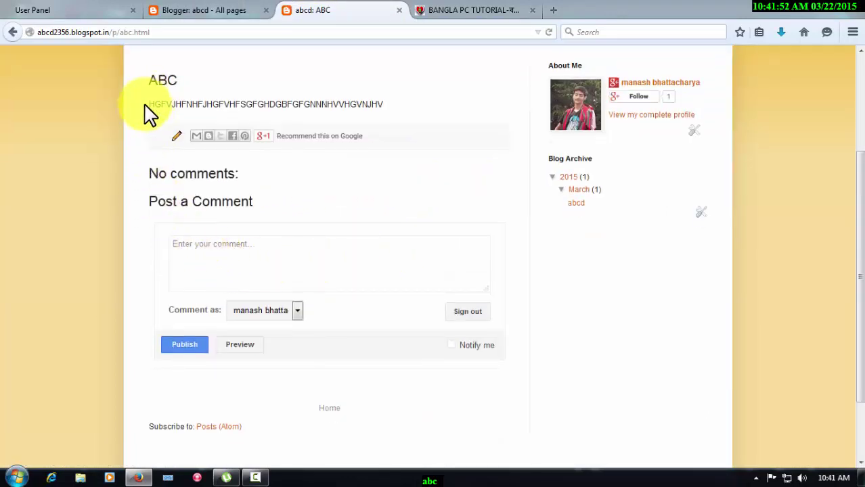
left_click_drag(145, 106, 421, 116)
scroll(433, 122, "up", 3)
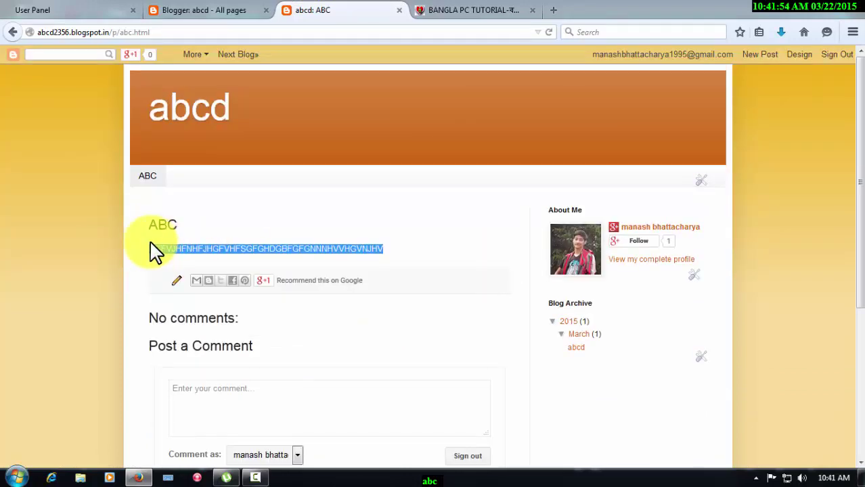
left_click_drag(150, 248, 456, 248)
left_click_drag(144, 225, 230, 234)
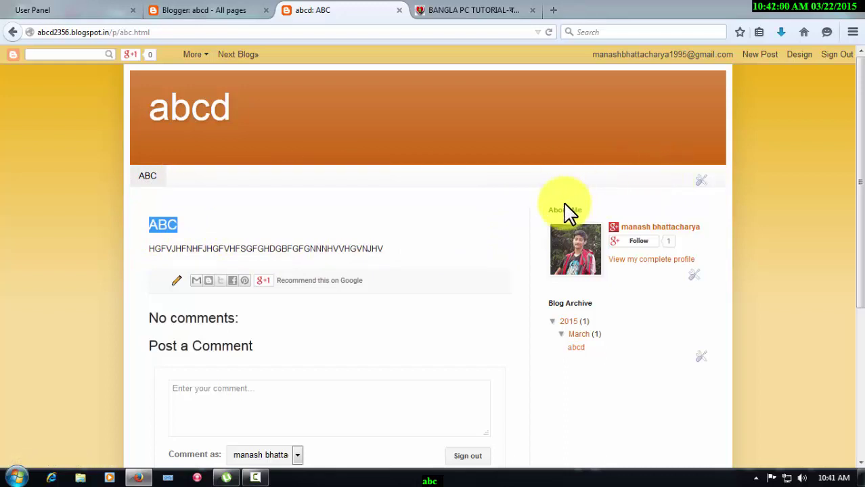
Create and publish two more blog pages, titled JYHGJKGYUG and GVJUYVGUYFGV.
left_click(188, 10)
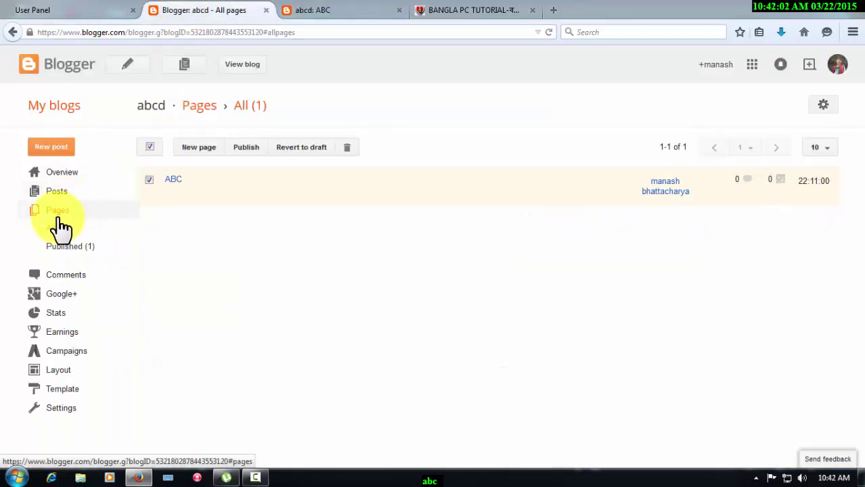
left_click(190, 151)
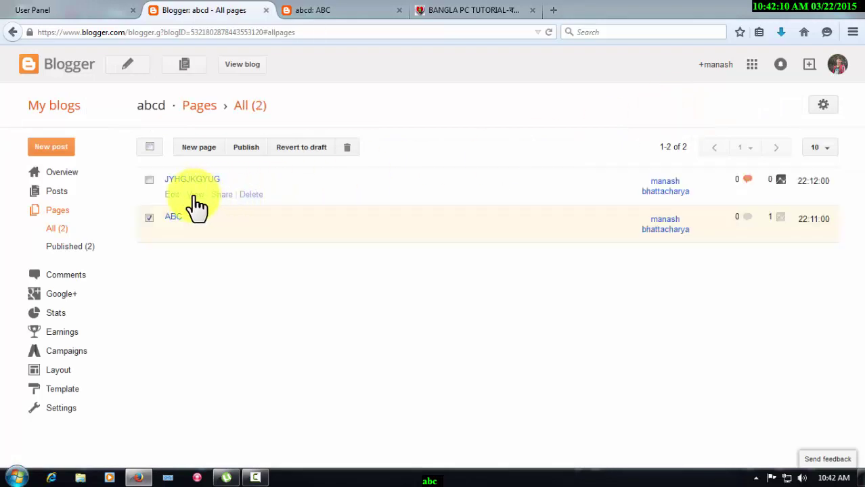
left_click(195, 155)
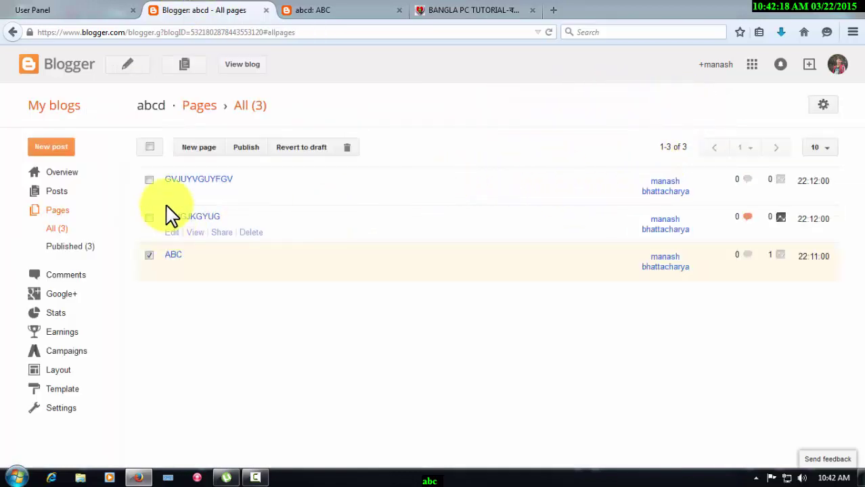
Select the pages GVJUYVGUYFGV and JYHGJKGYUG, alongside ABC, in the settings of the layout's Pages gadget.
left_click(62, 390)
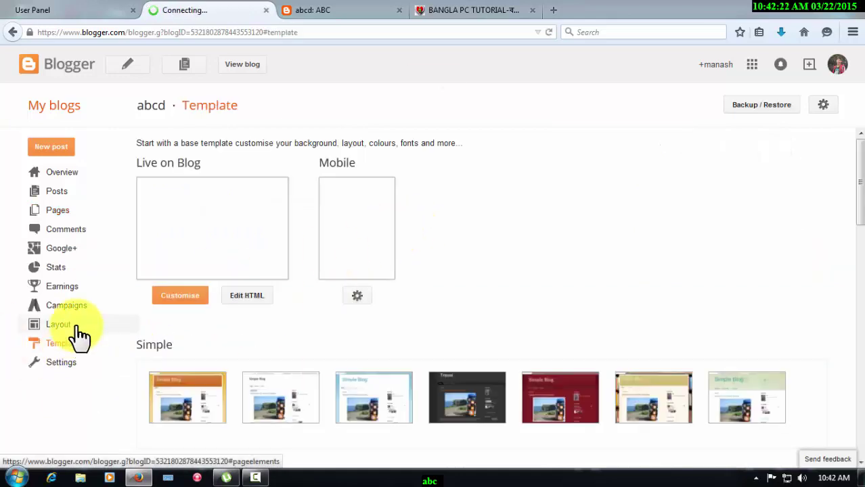
left_click(72, 328)
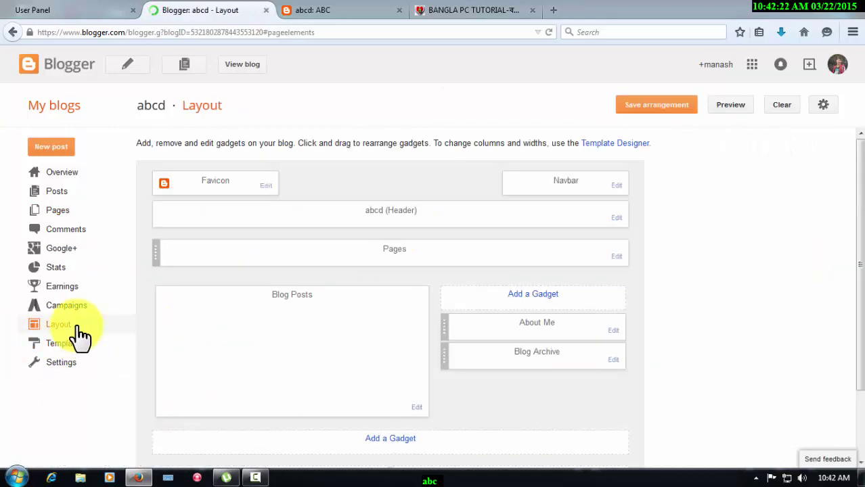
left_click(617, 257)
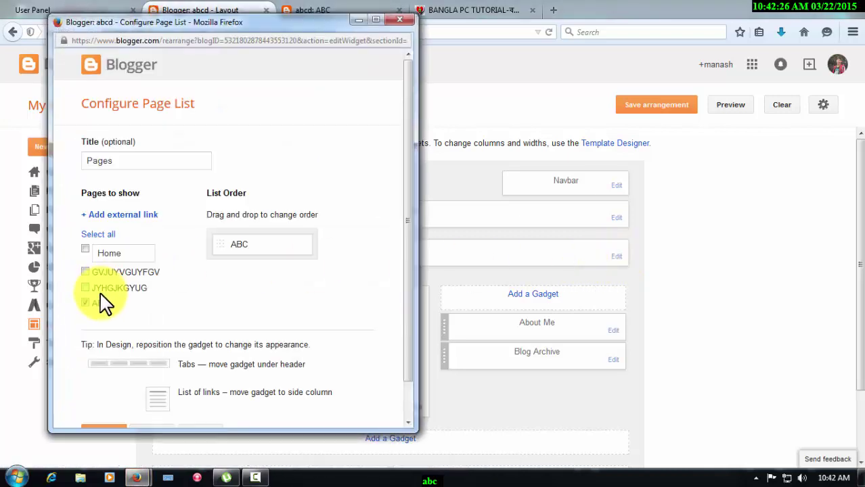
left_click(84, 289)
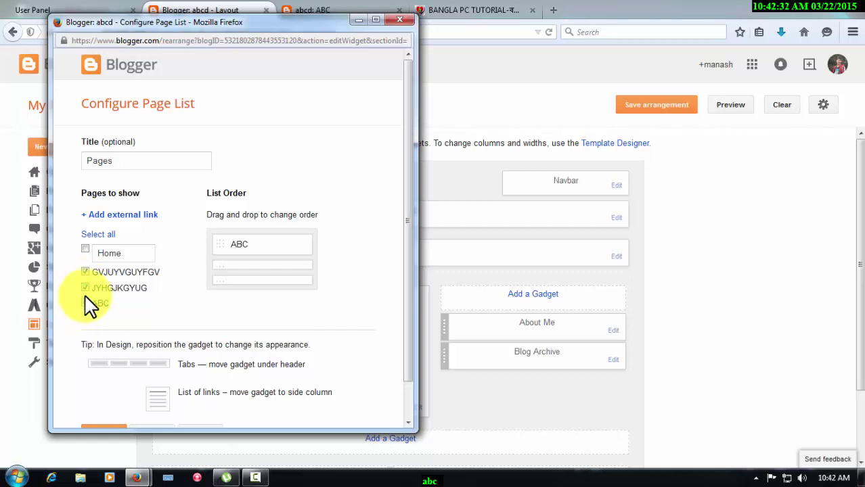
double_click(107, 289)
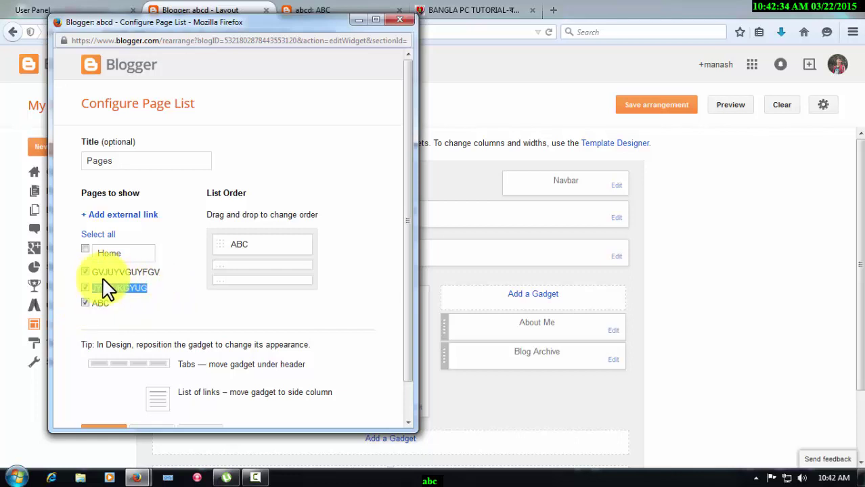
left_click_drag(89, 272, 168, 271)
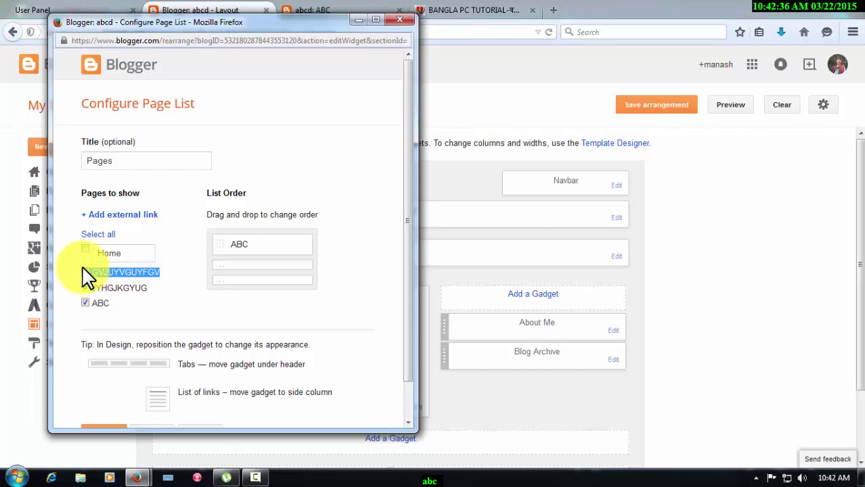
Check the live blog and the pages list, and save the Pages gadget with the three custom pages selected.
left_click(329, 14)
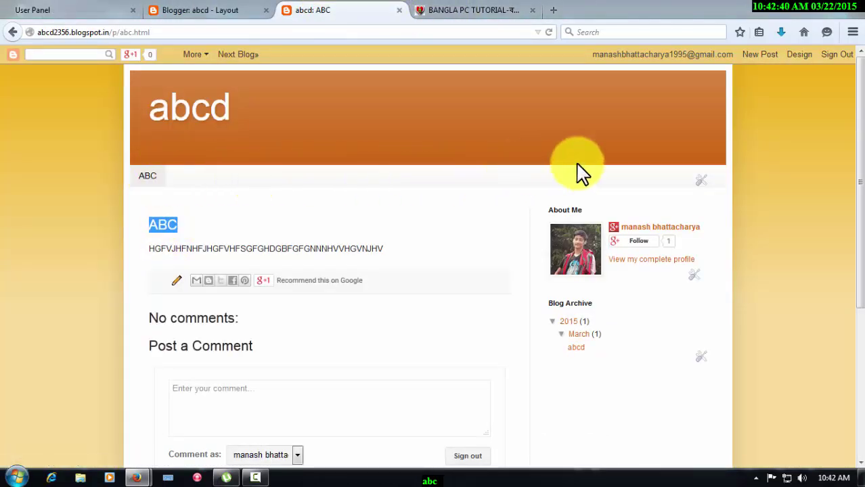
left_click(193, 10)
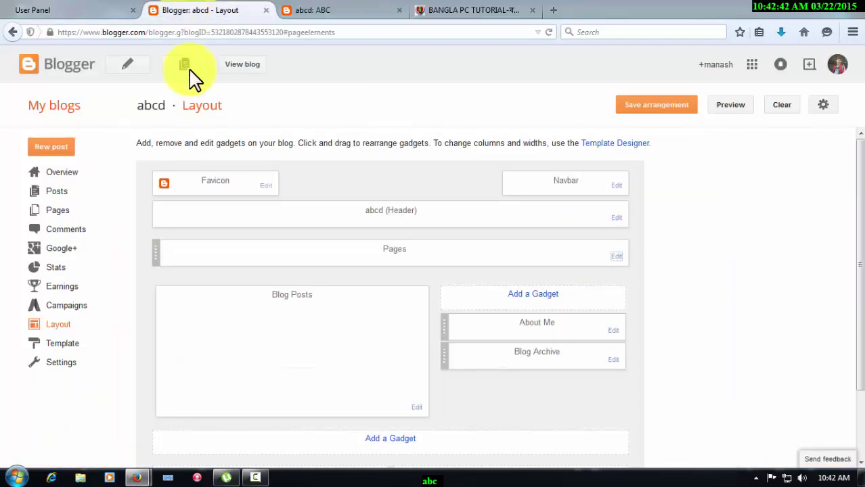
left_click(47, 218)
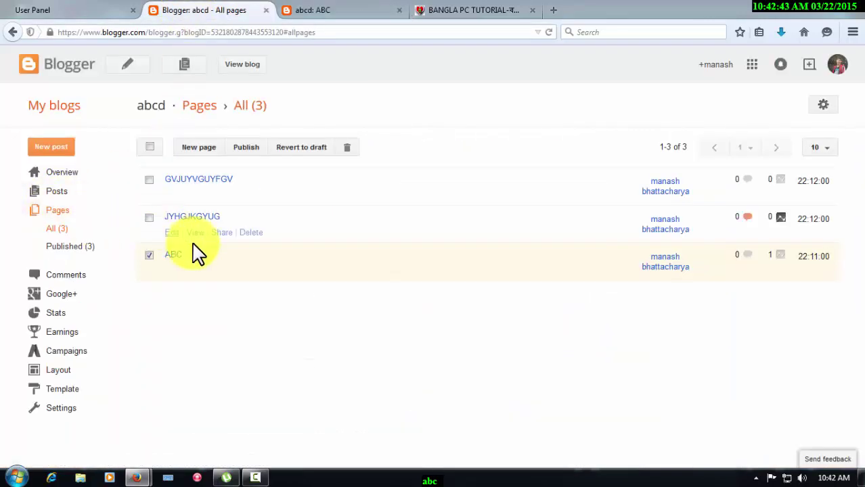
left_click(55, 374)
left_click(616, 256)
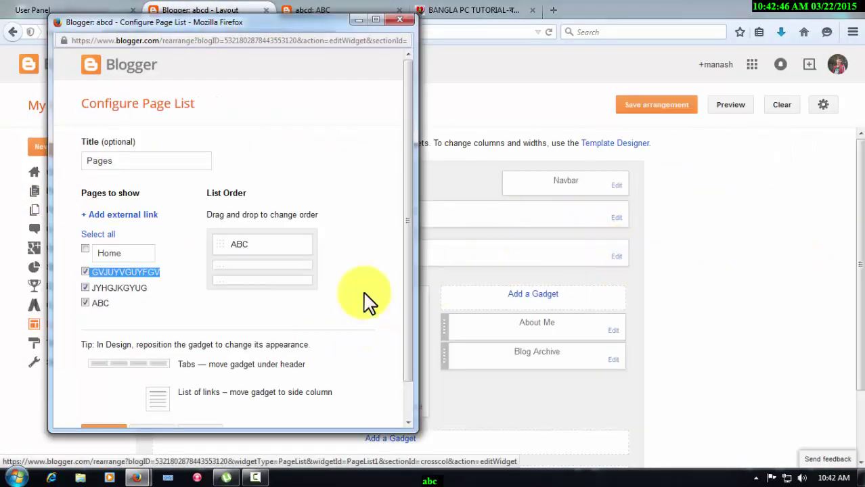
scroll(108, 390, "down", 2)
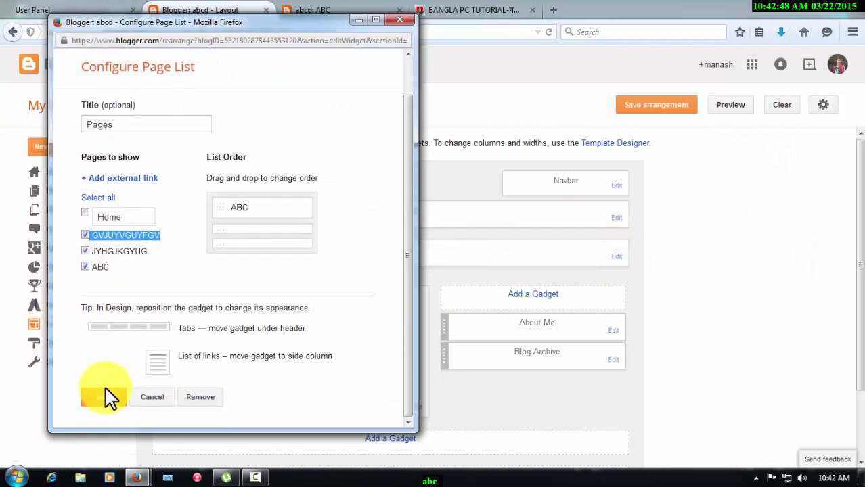
left_click(103, 399)
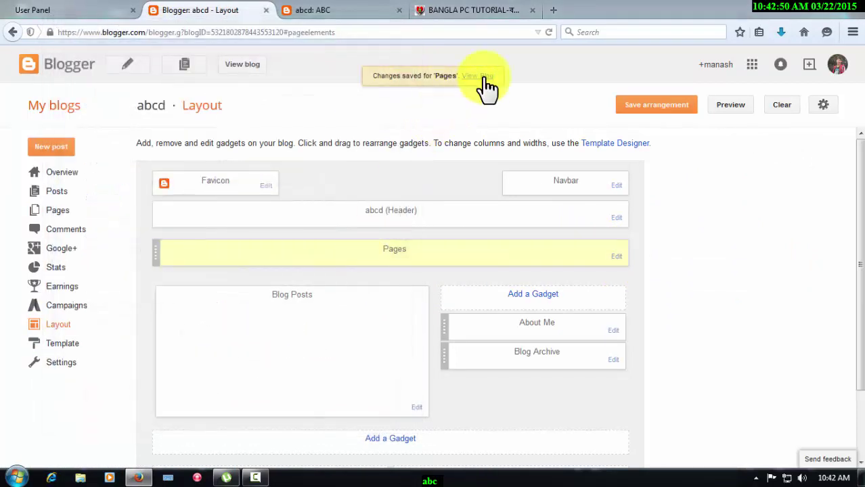
Examine the page links beneath the abcd blog's header and compare them with the BANGLA PC TUTORIAL blog's navigation bar.
left_click(357, 14)
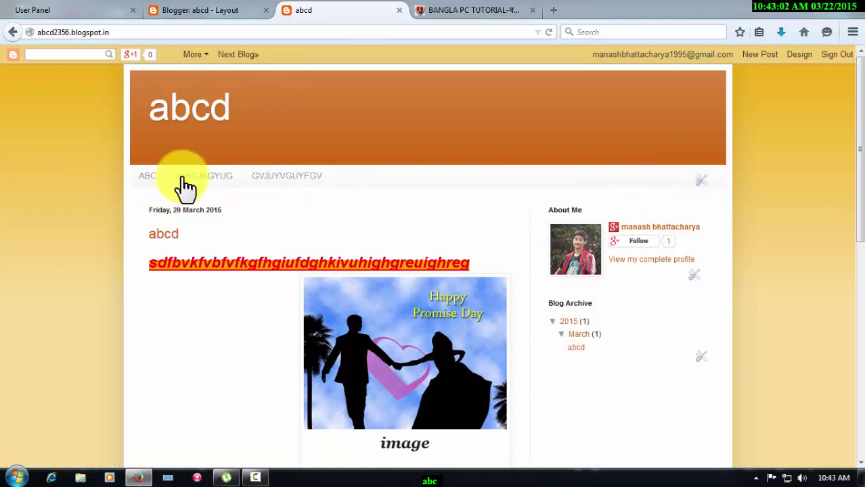
left_click(447, 10)
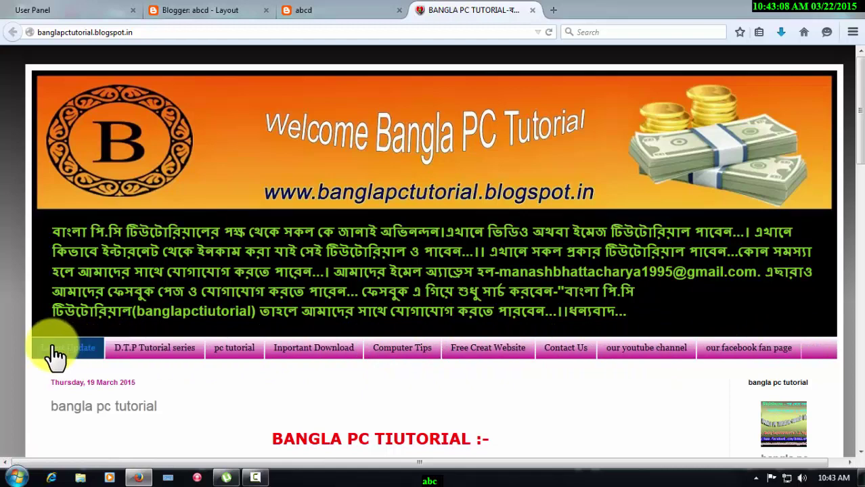
left_click(302, 11)
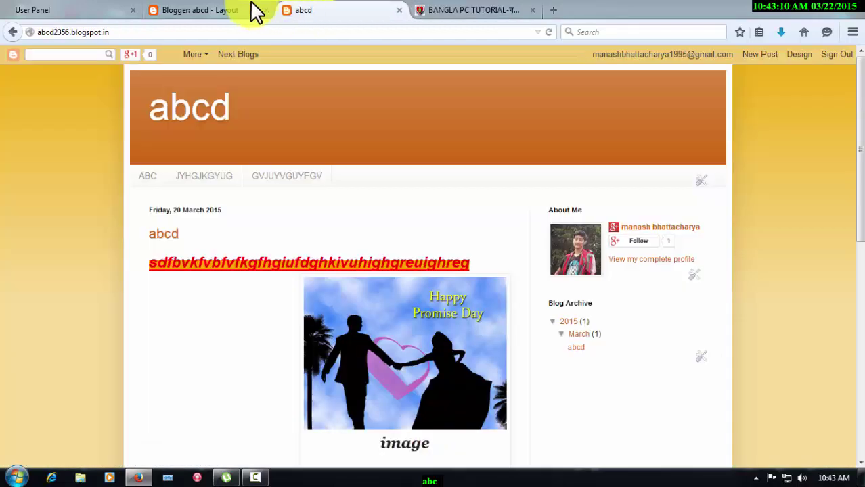
Create and publish another page on the abcd blog titled HNBFHGNUTJ TUJJ.
left_click(182, 11)
left_click(57, 215)
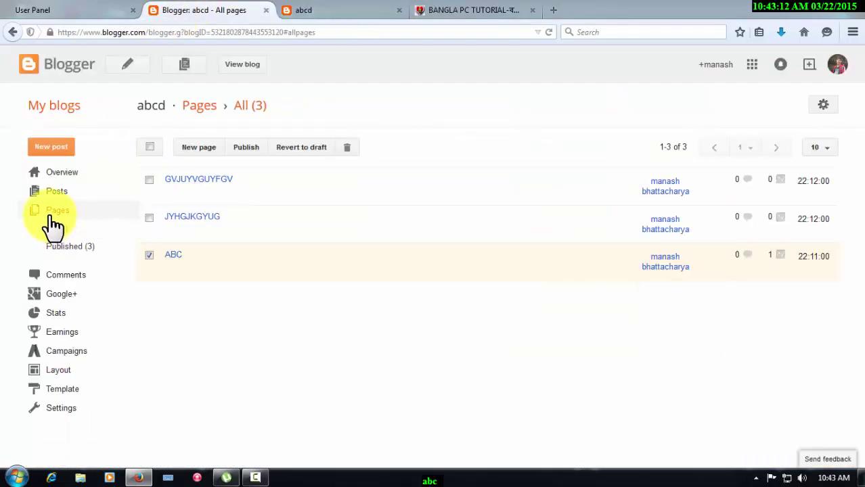
left_click(201, 153)
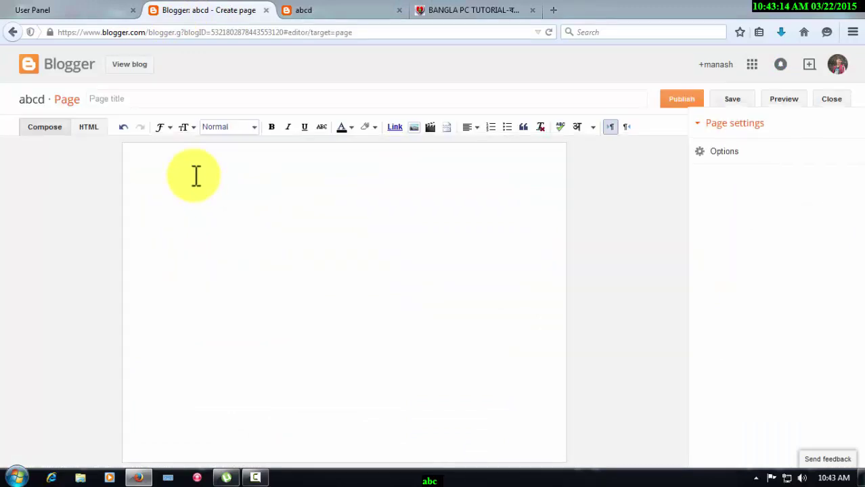
type("HNBFHGNUTJ TUJJ")
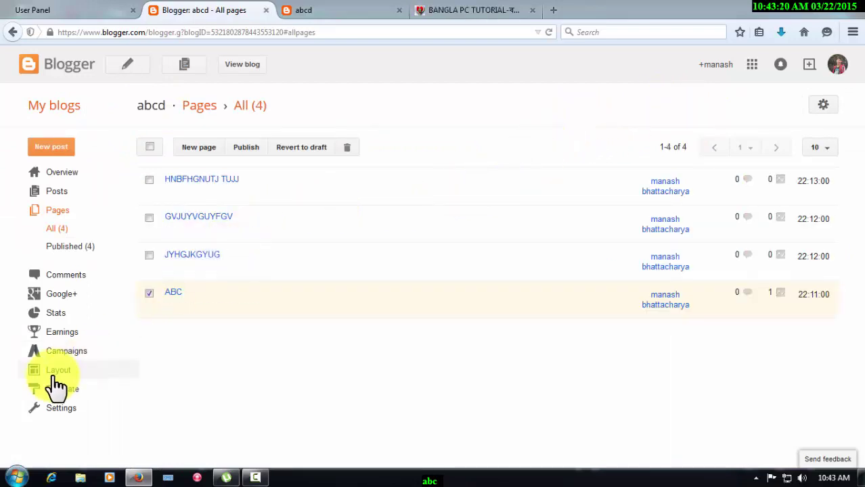
Add the HNBFHGNUTJ TUJJ page to the pages shown by the layout's Pages gadget and save the gadget.
left_click(46, 374)
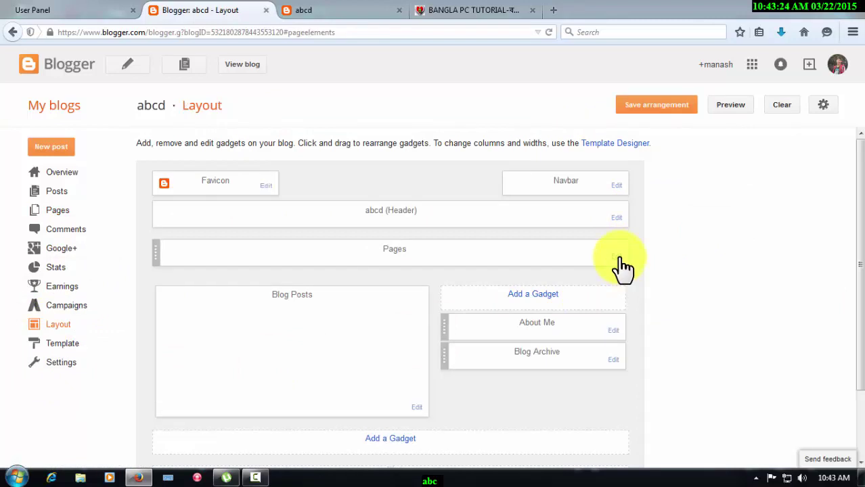
left_click(617, 258)
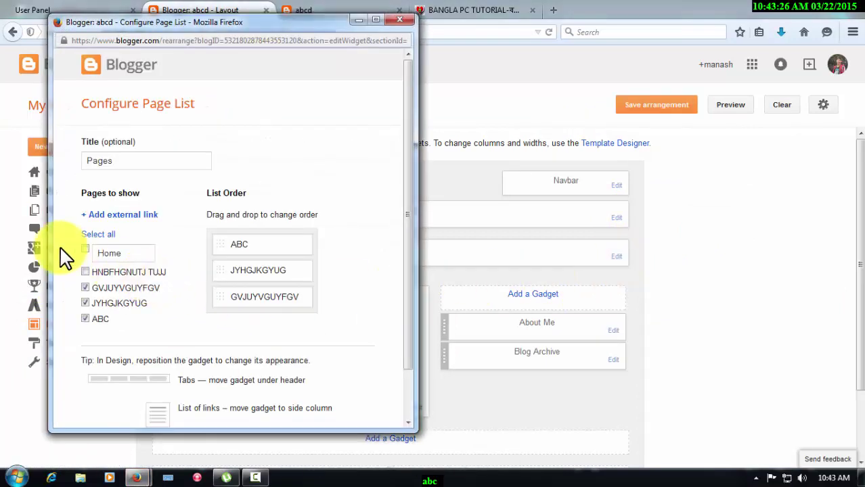
left_click(85, 272)
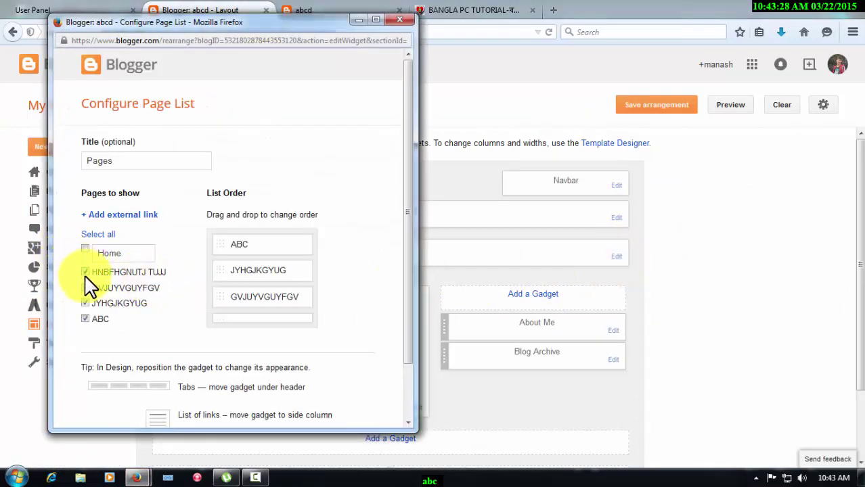
left_click_drag(92, 274, 171, 278)
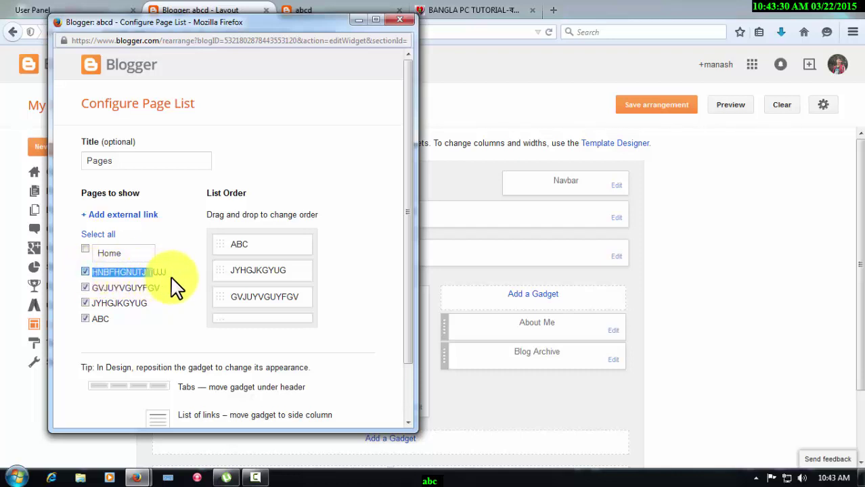
scroll(193, 325, "down", 2)
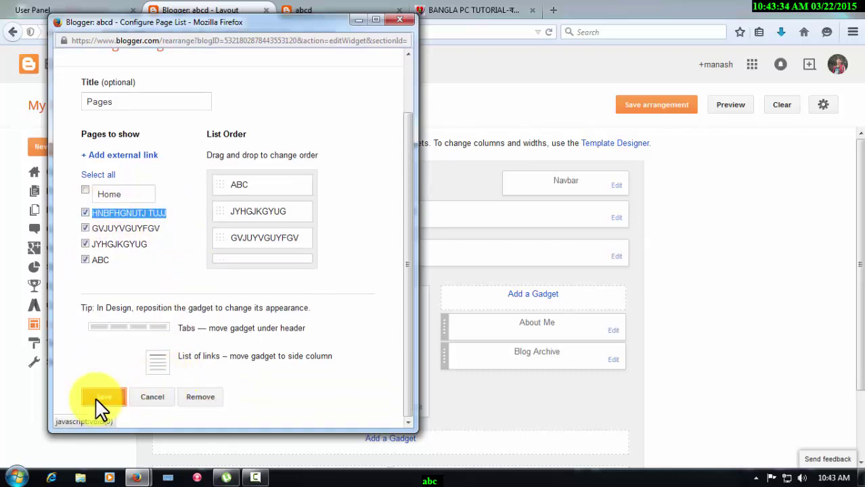
left_click(101, 397)
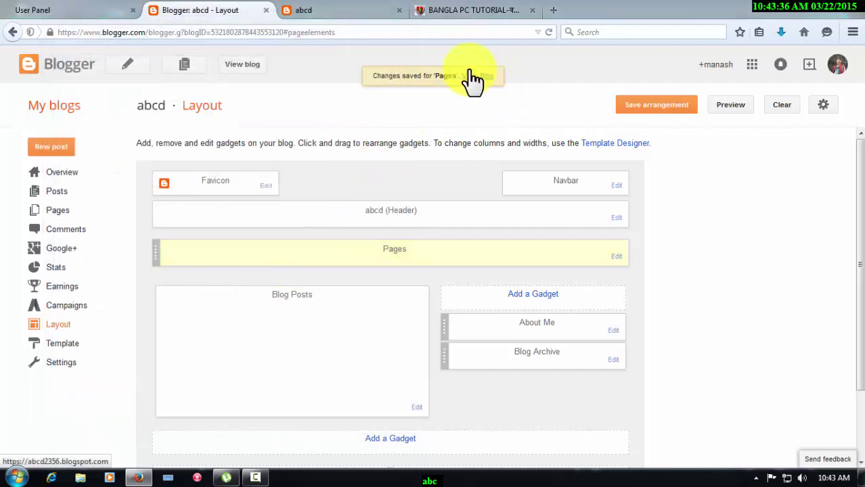
Check the page links beneath the header on the live abcd blog for the HNBFHGNUTJ TUJJ page.
left_click(309, 11)
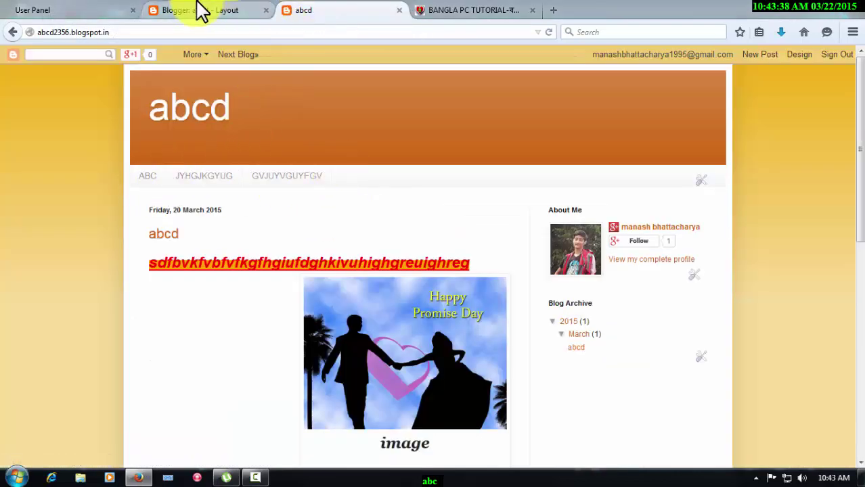
left_click(202, 11)
left_click(310, 12)
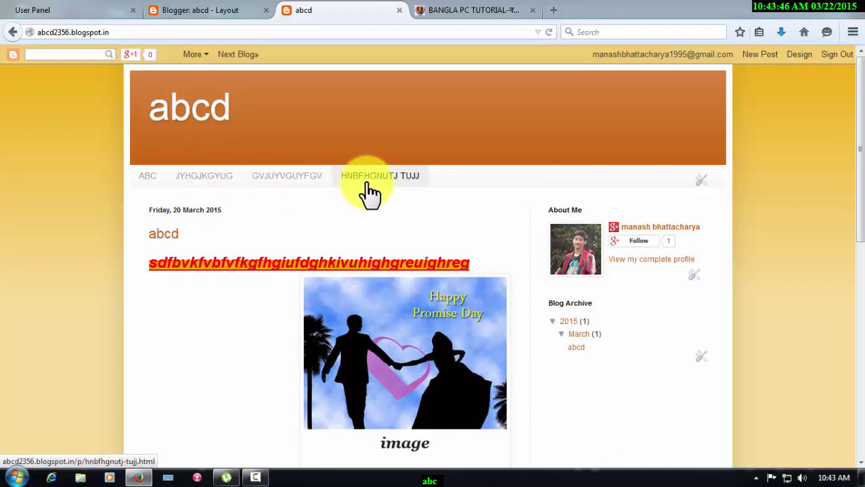
Review the Pages gadget's page list and the catalogue of gadgets available for the abcd layout, leaving both unchanged.
left_click(222, 11)
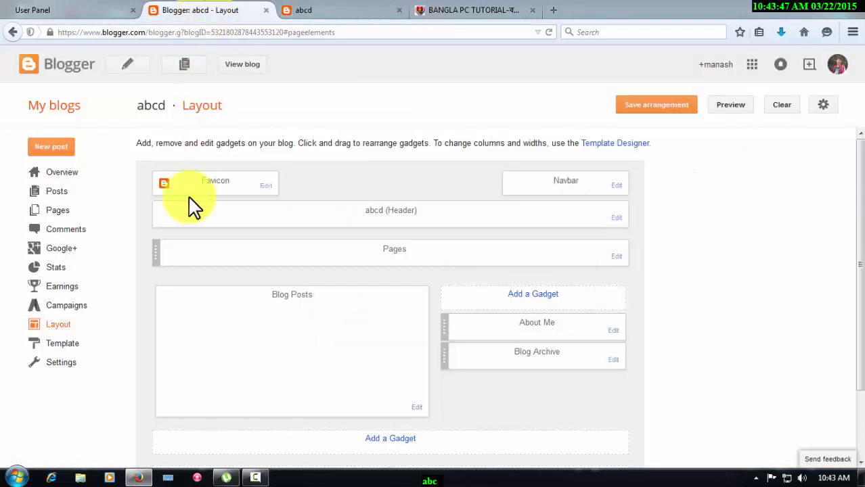
left_click(618, 256)
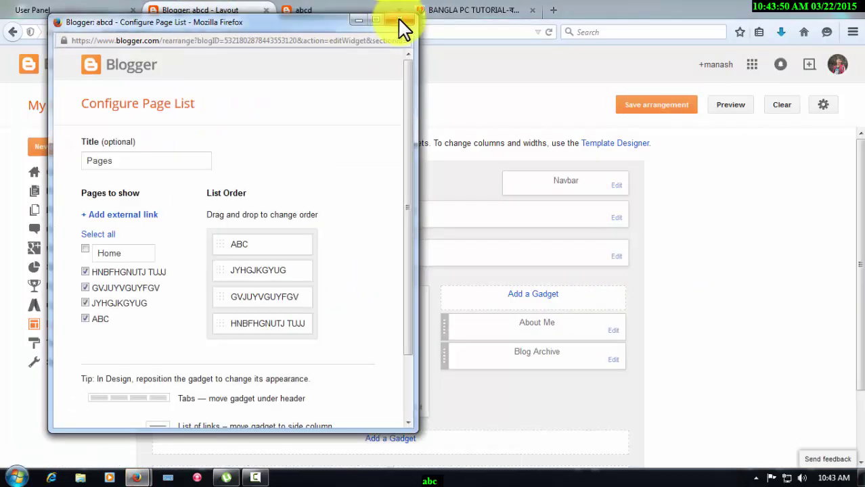
left_click(399, 19)
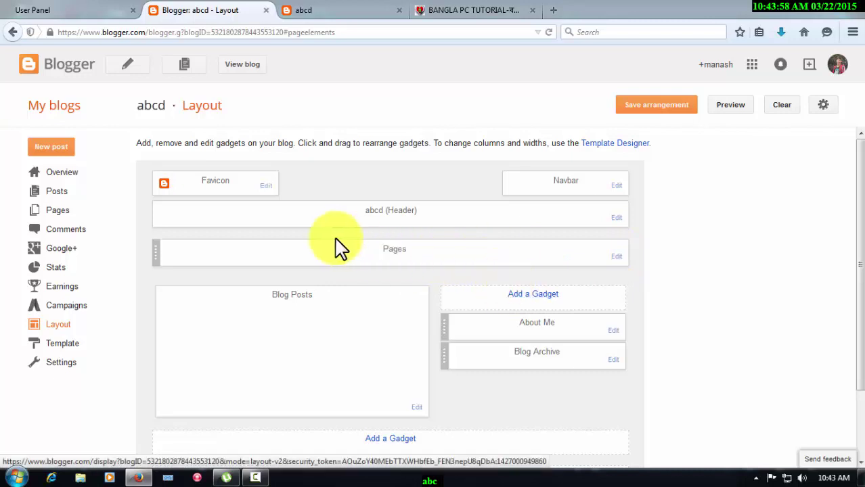
left_click(539, 297)
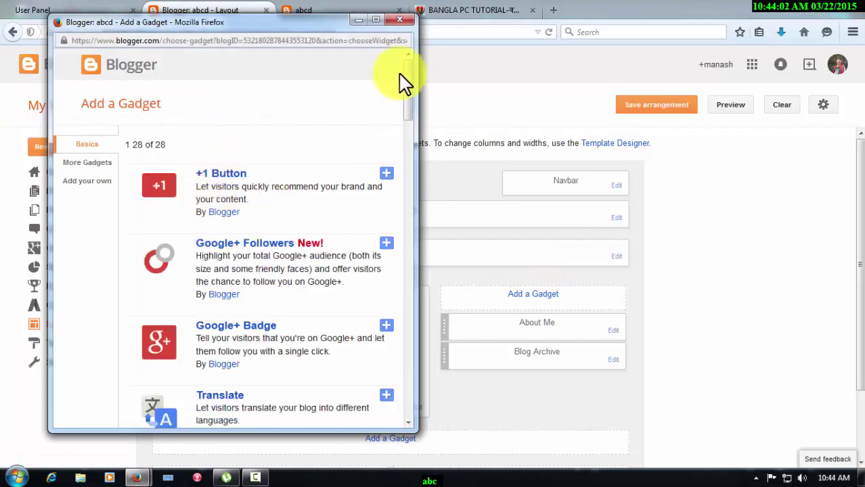
left_click(392, 18)
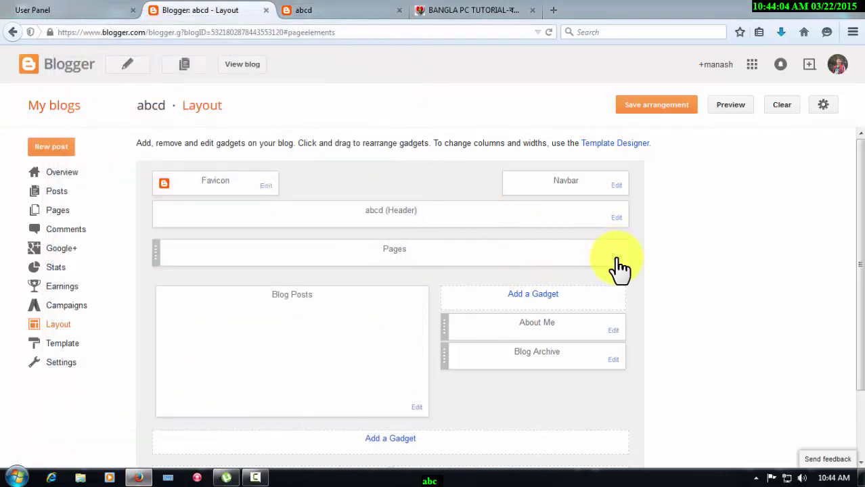
left_click(533, 295)
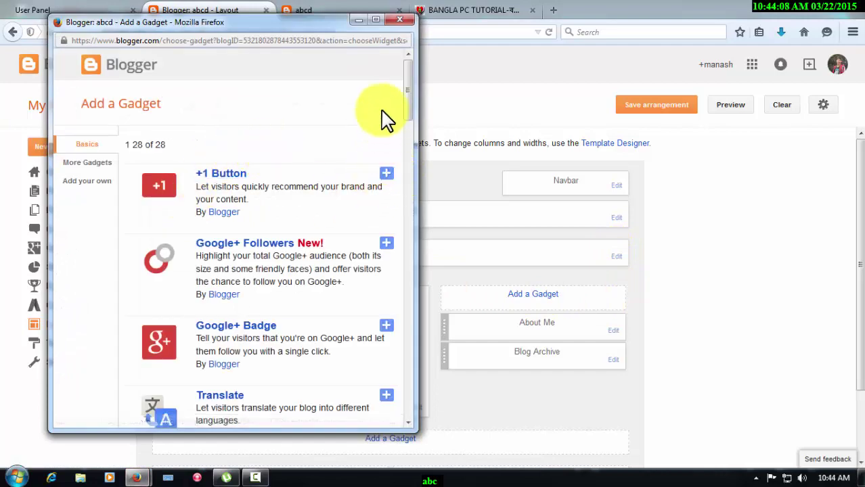
left_click(399, 19)
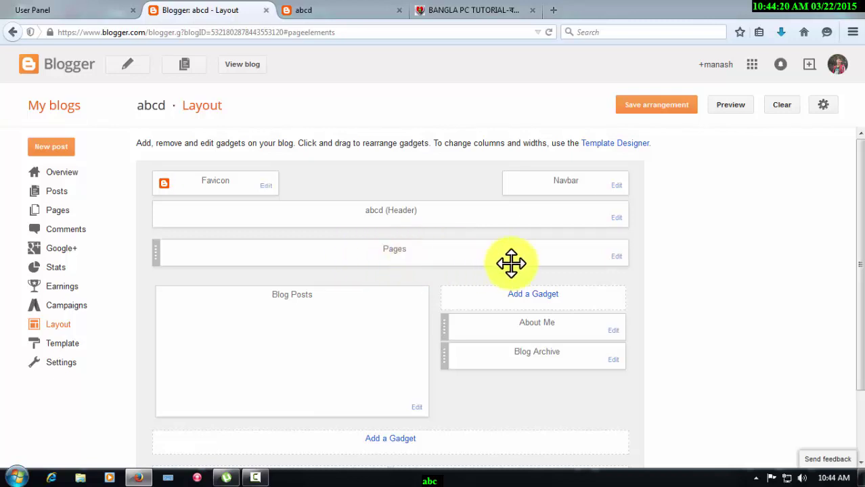
Compare the abcd blog's pages list with the Pages gadget's selected pages and the links on the live blog.
left_click(58, 213)
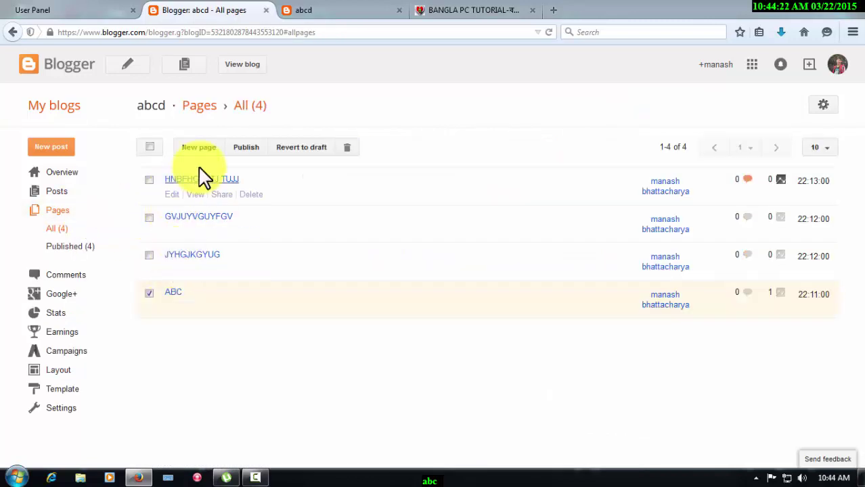
left_click(60, 372)
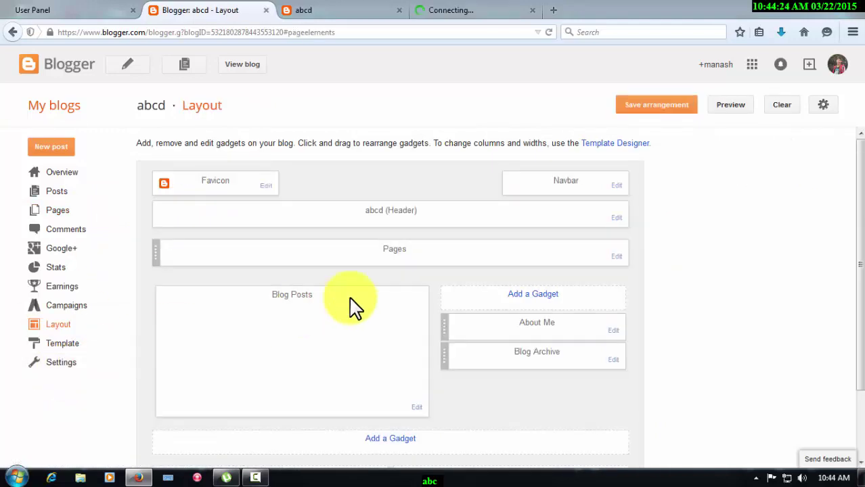
left_click(615, 257)
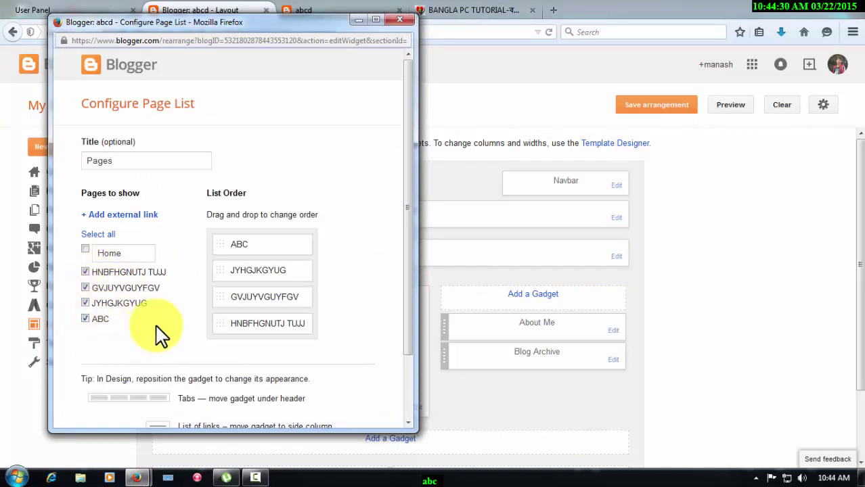
scroll(154, 338, "down", 2)
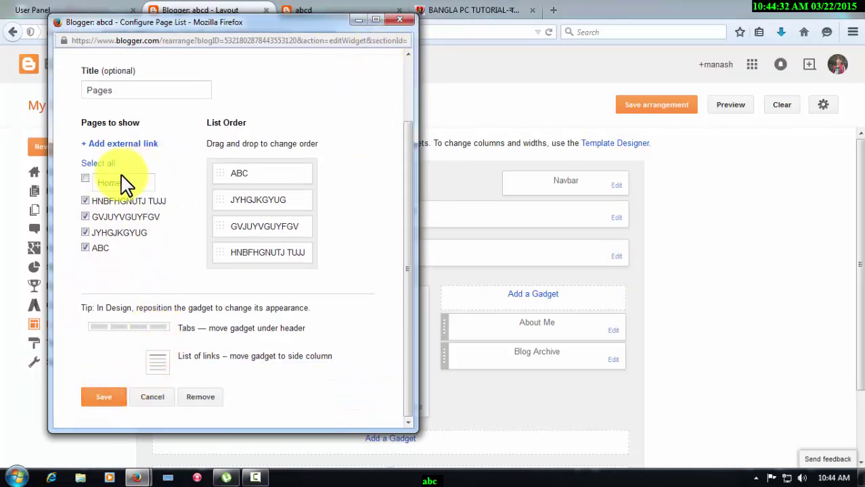
left_click(400, 19)
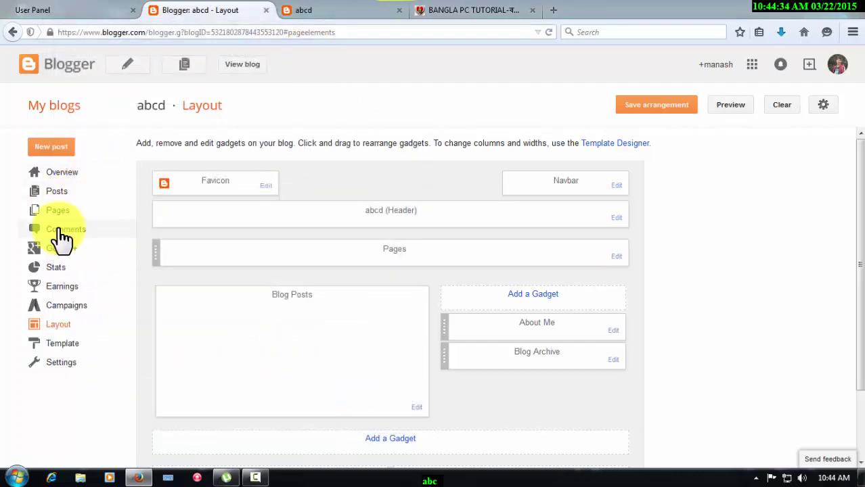
left_click(57, 211)
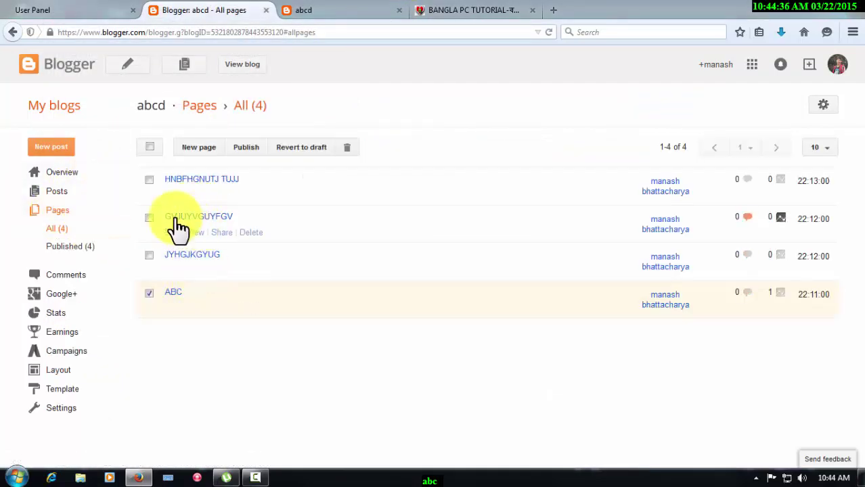
left_click(122, 369)
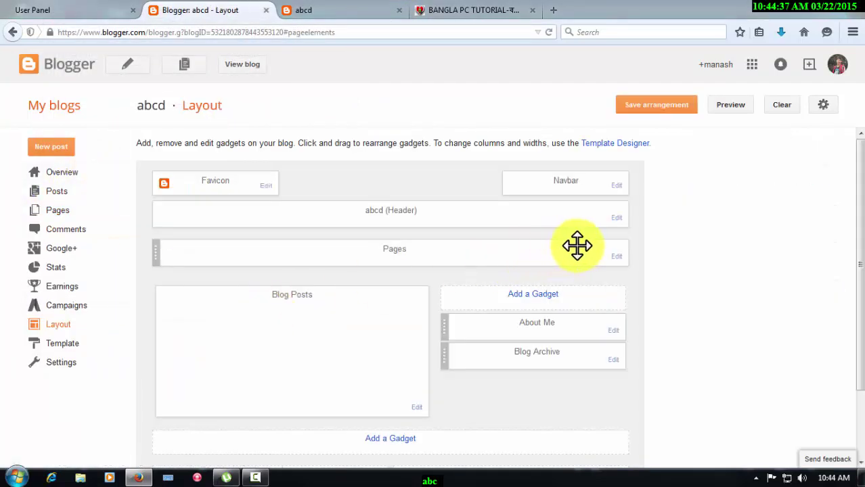
left_click(616, 257)
left_click(401, 19)
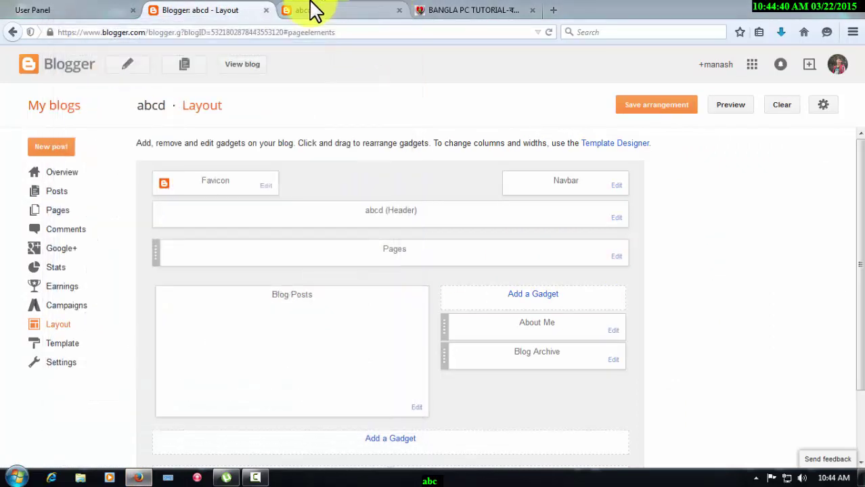
left_click(313, 10)
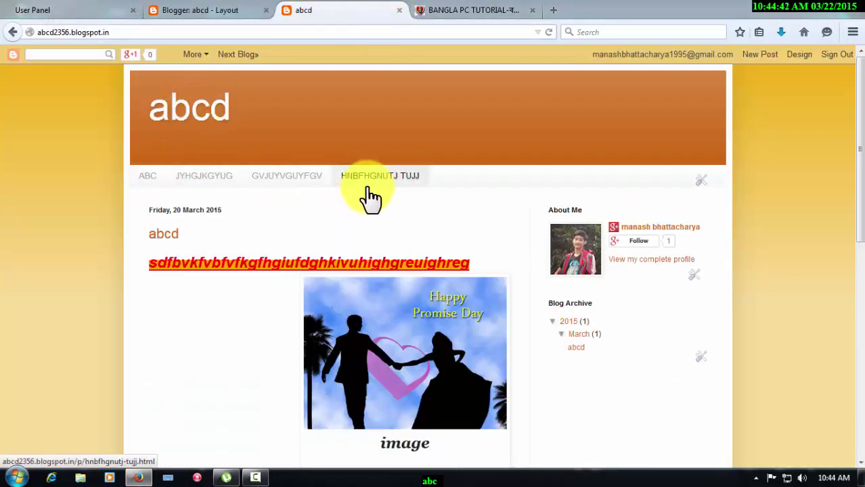
left_click(183, 9)
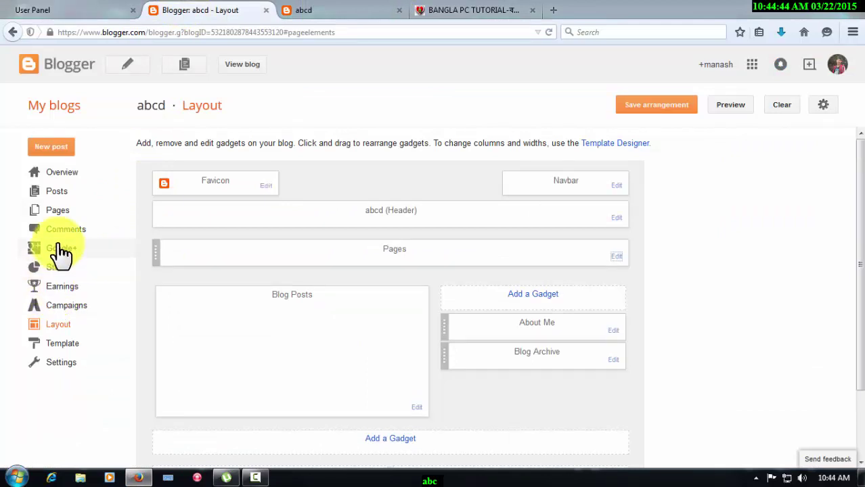
Create and publish another page on the abcd blog titled DVFFBDFFBGDBHGFHGHNGH.
left_click(58, 211)
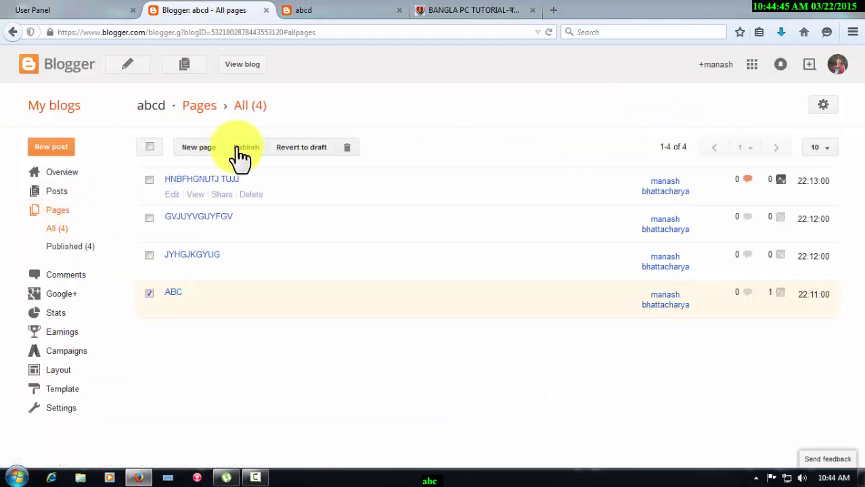
left_click(189, 147)
type("DVFFBDF")
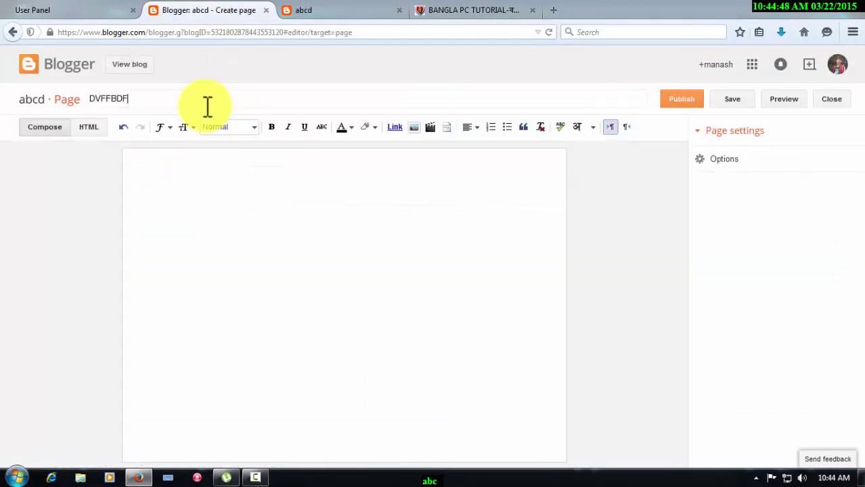
type("FBGDBHGFHGHNGH")
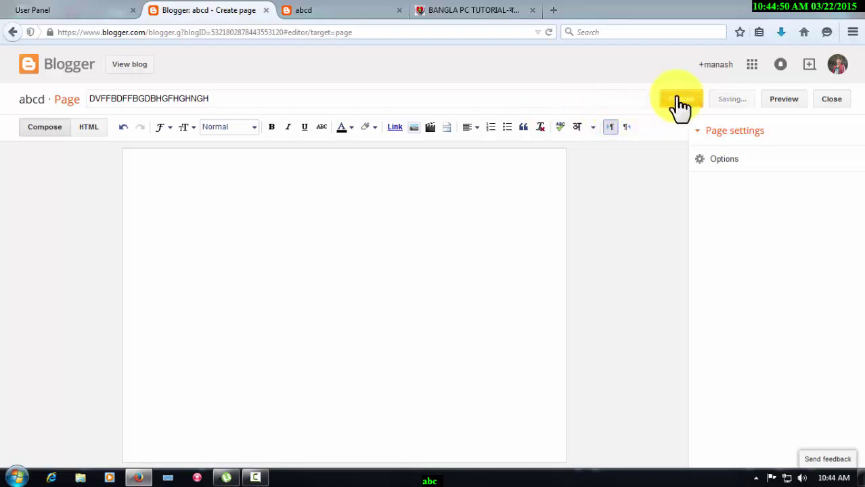
Compare the published pages list with the page links on a freshly opened view of the live abcd blog, and close the duplicate blog view.
left_click(322, 12)
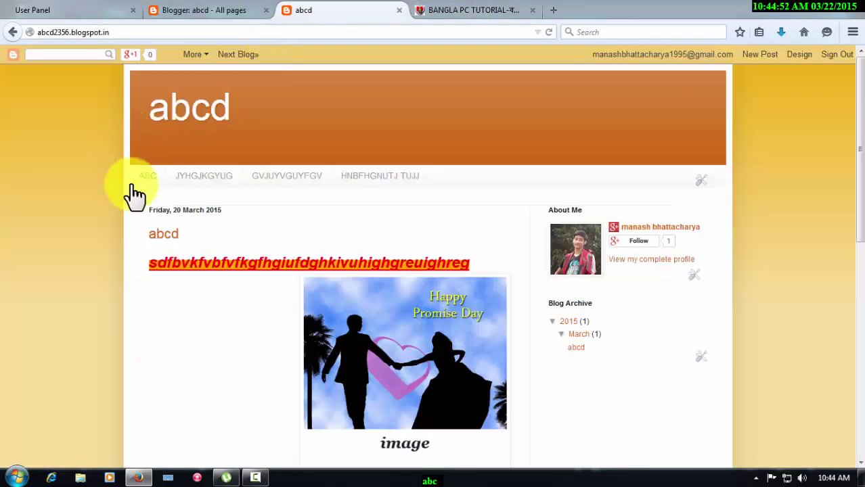
left_click(214, 10)
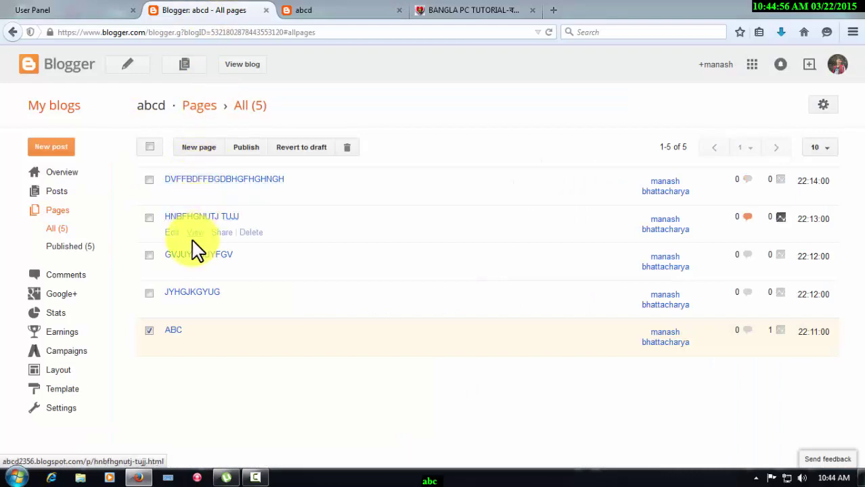
left_click(298, 10)
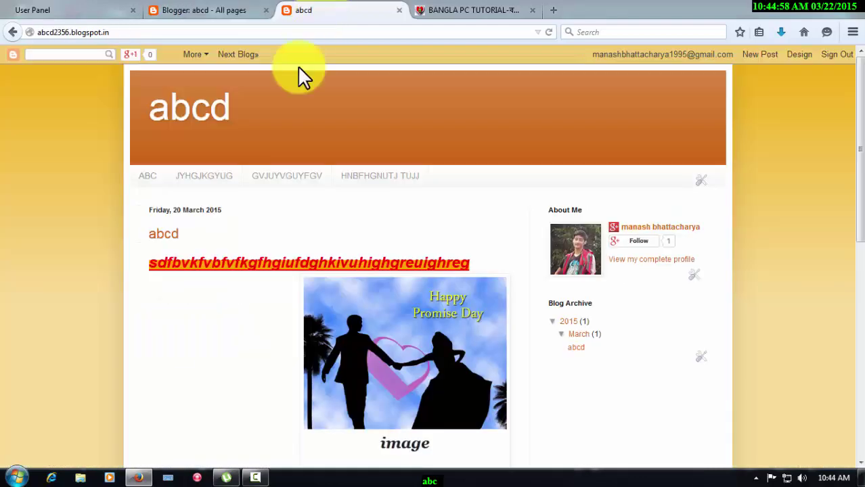
left_click(171, 9)
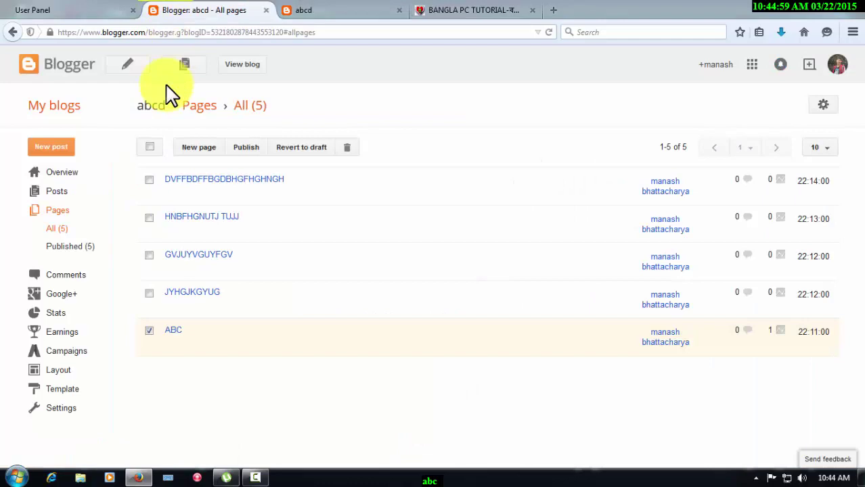
left_click(247, 68)
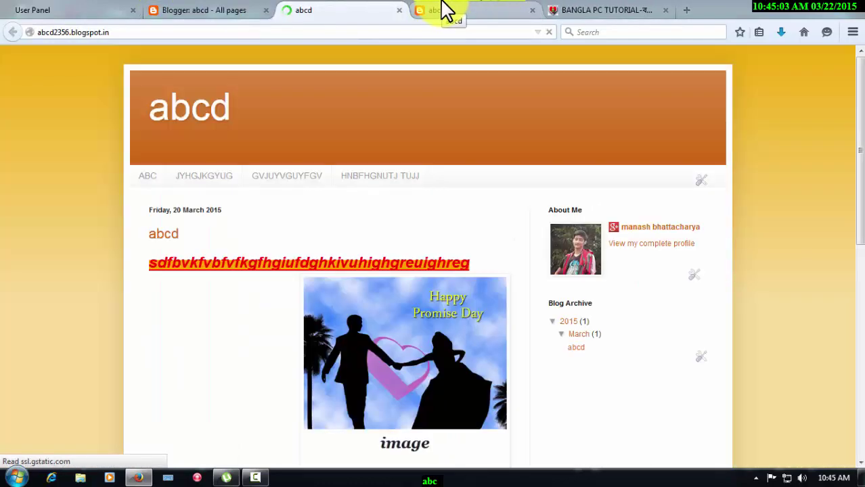
left_click(451, 11)
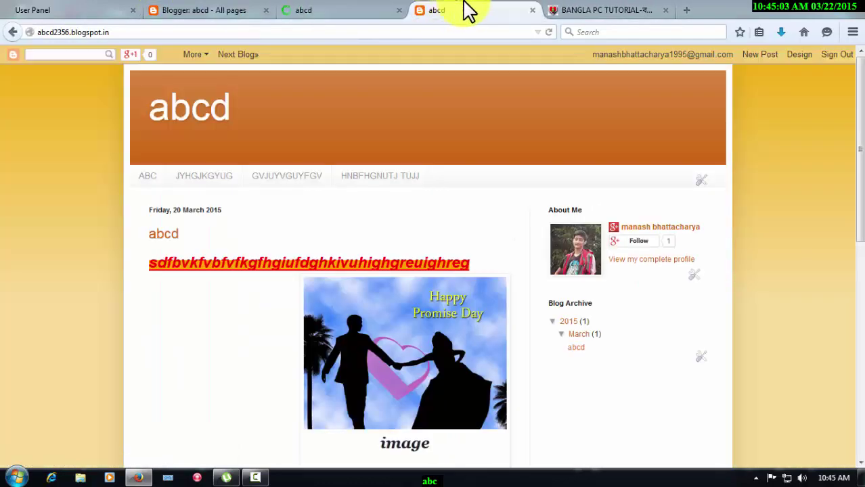
left_click(532, 11)
left_click(343, 17)
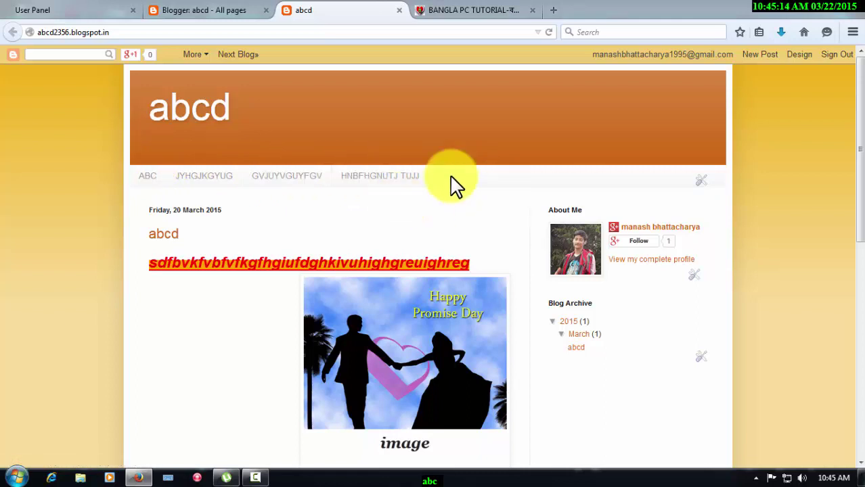
Select the DVFFBDFFBGDBHGFHGHNGH page in the abcd layout's Pages gadget, save the gadget, and view the links on the live blog.
left_click(203, 10)
left_click(71, 371)
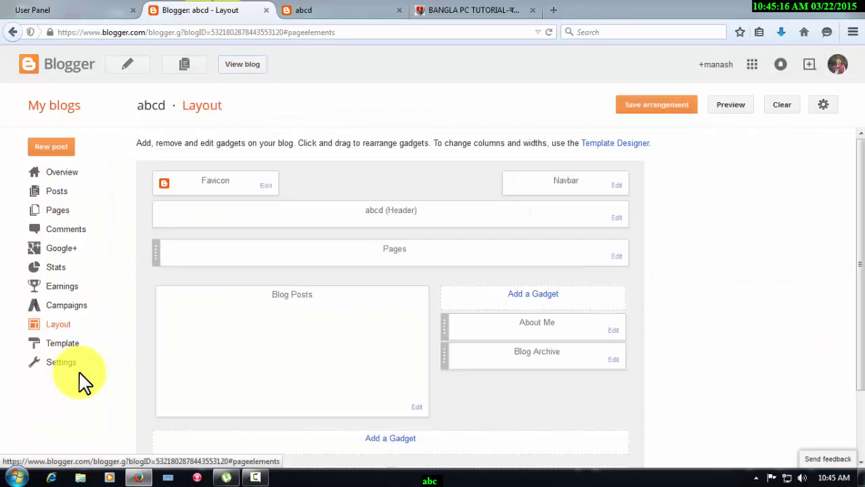
left_click(616, 256)
left_click(90, 285)
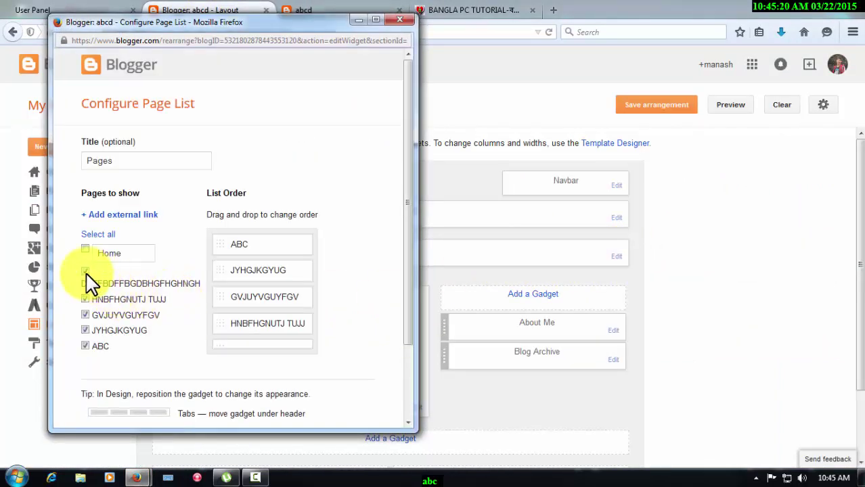
scroll(88, 289, "down", 2)
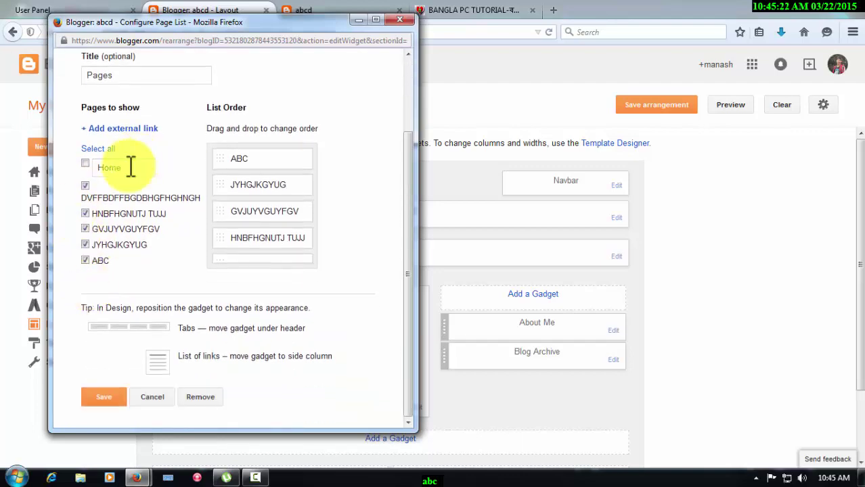
left_click(100, 398)
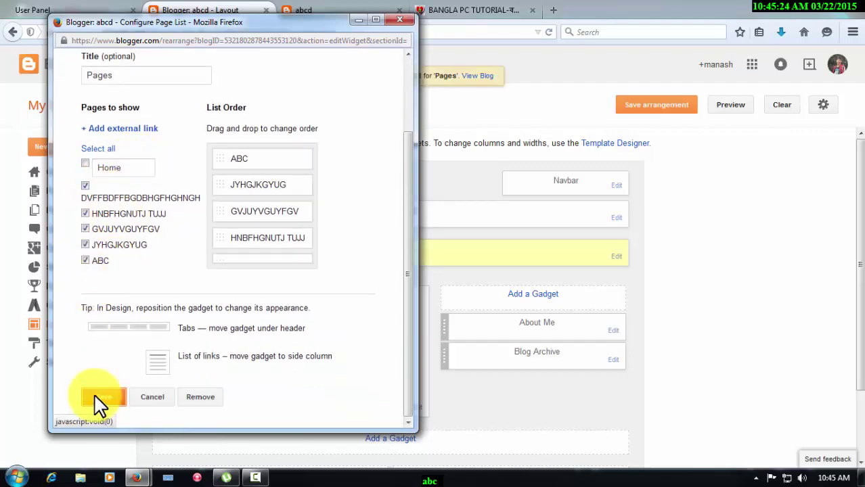
left_click(476, 77)
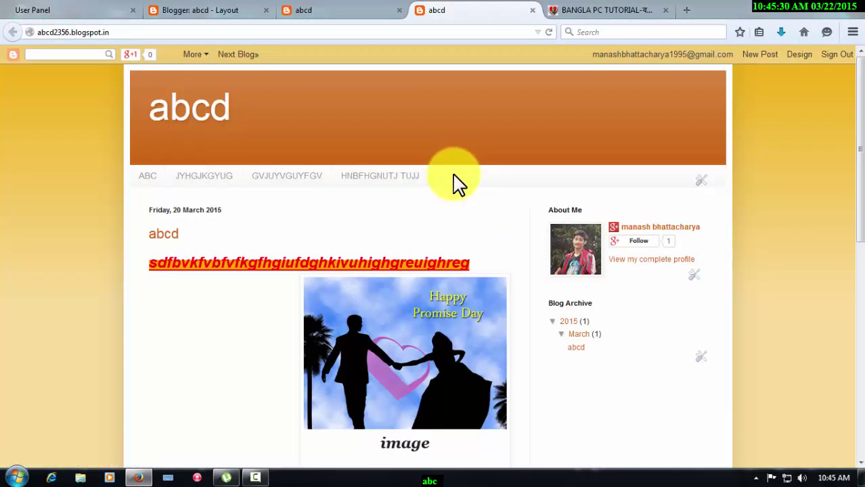
left_click(341, 13)
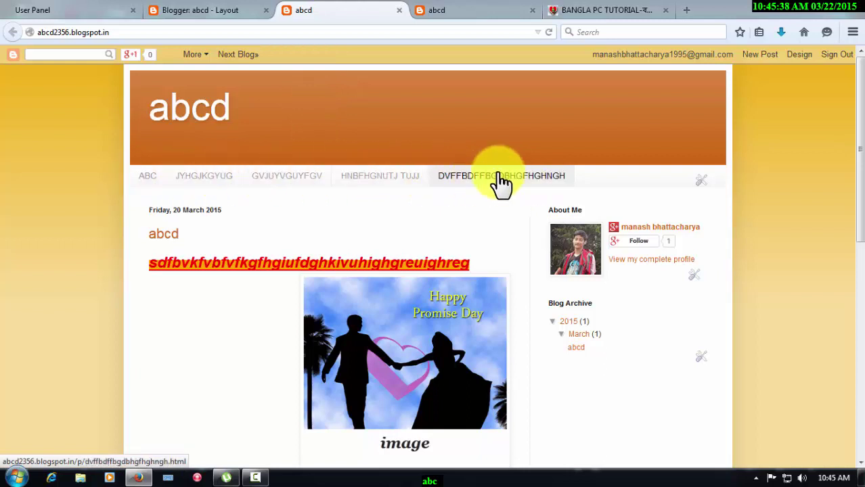
Open the DVFFBDFFBGDBHGFHGHNGH page for editing and append UKJUJUKI9L7IOIU to its body text.
left_click(222, 10)
left_click(62, 214)
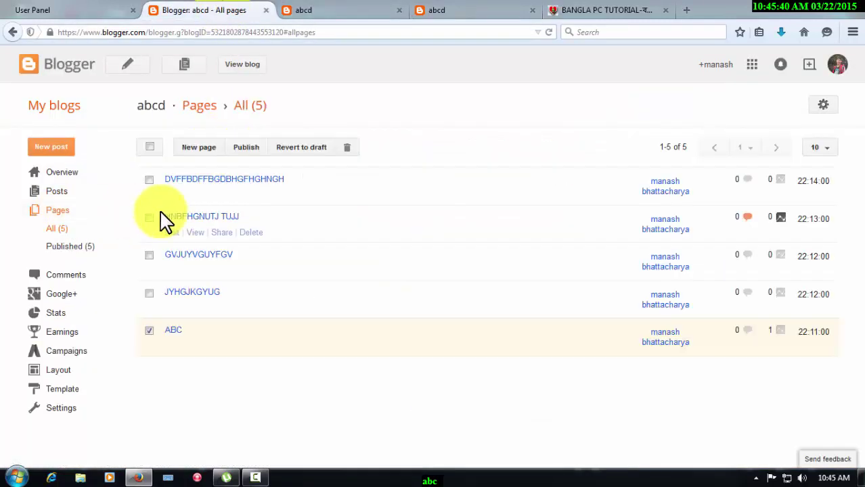
left_click(193, 180)
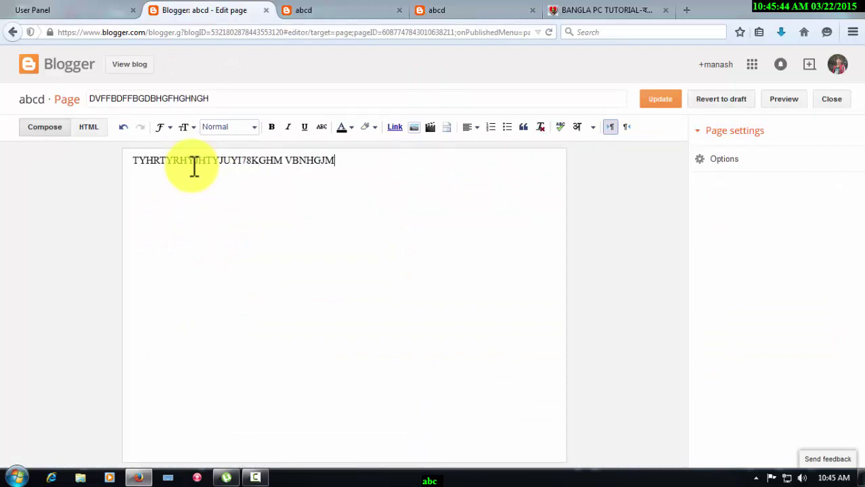
type("UKJUU")
Upload the Doraemon picture from the frame collections folder into the page body and update the page.
left_click(414, 127)
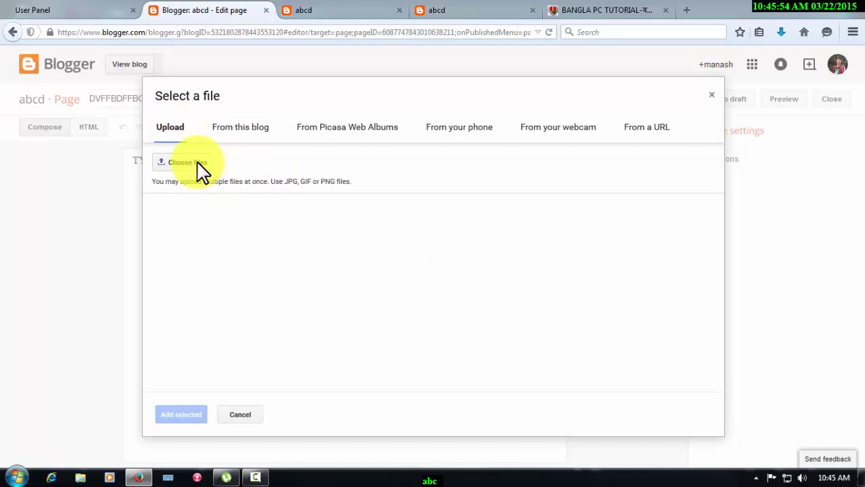
left_click(221, 173)
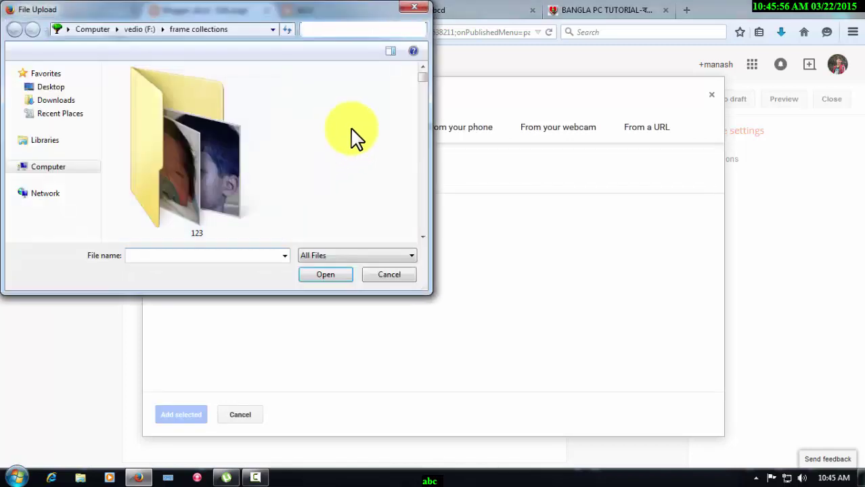
scroll(425, 108, "down", 5)
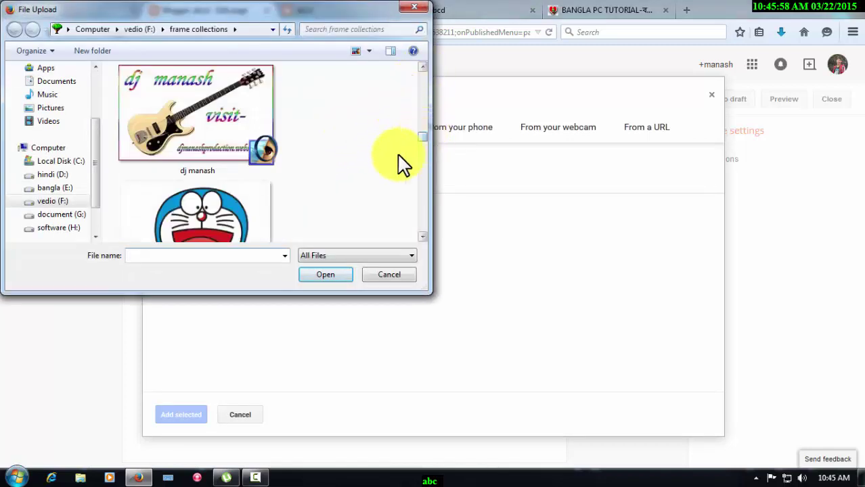
left_click(191, 237)
left_click(310, 274)
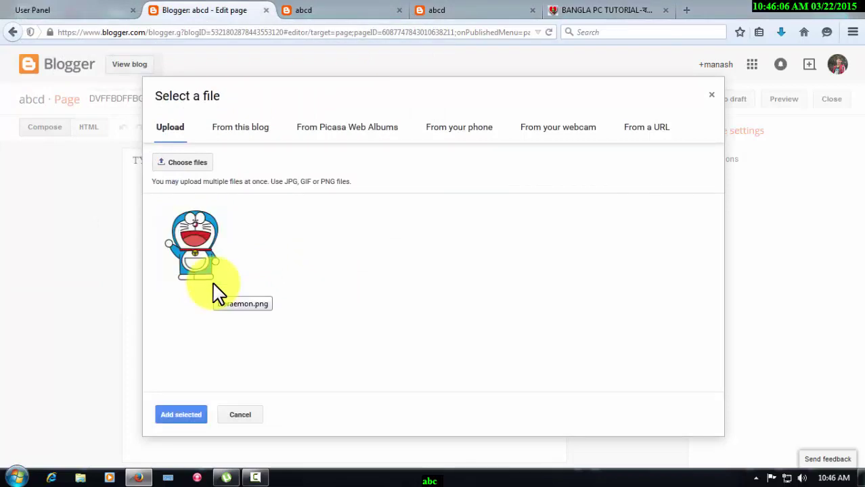
left_click(195, 270)
left_click(182, 415)
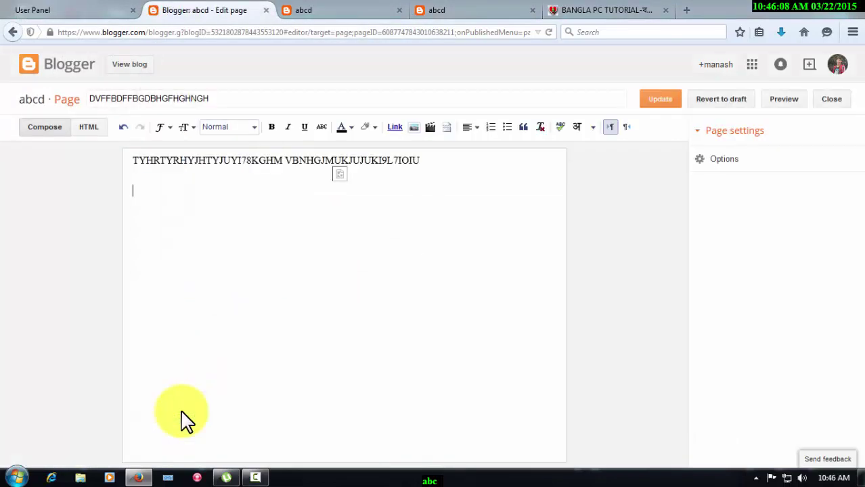
left_click(381, 227)
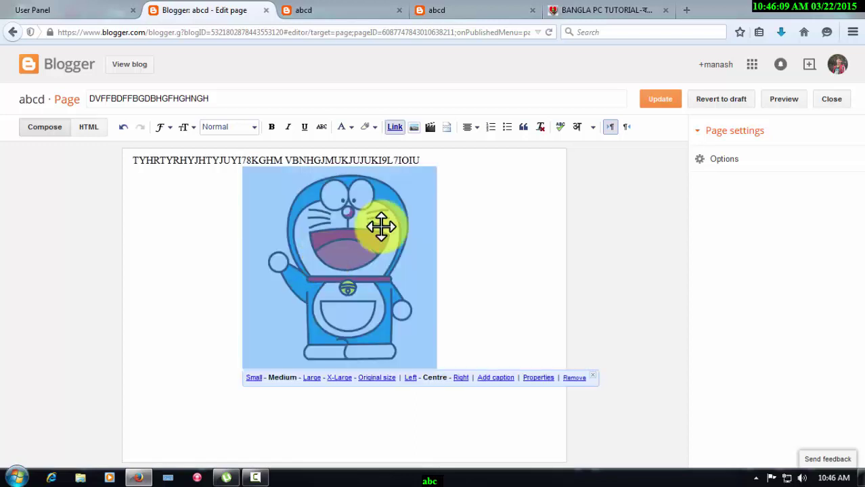
left_click(655, 103)
Compare the updated DVFFBDFFBGDBHGFHGHNGH page on the live blog with its editor content, checking the title, text and enlarged image.
left_click(328, 13)
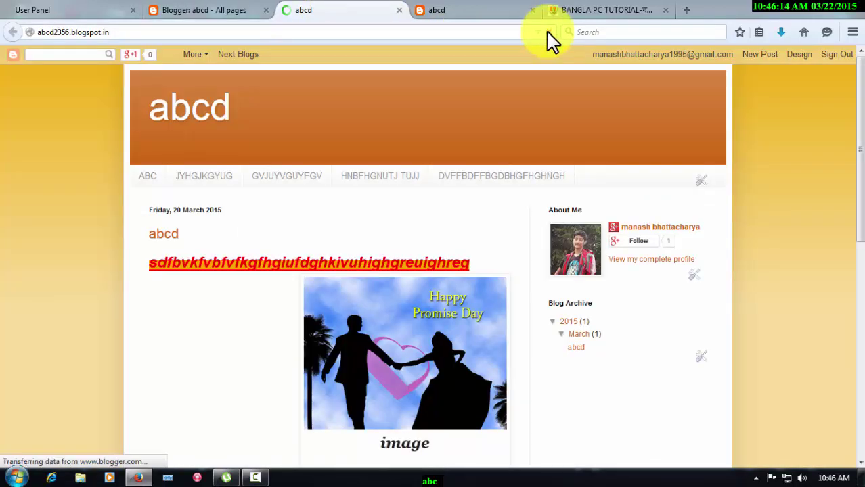
left_click(216, 10)
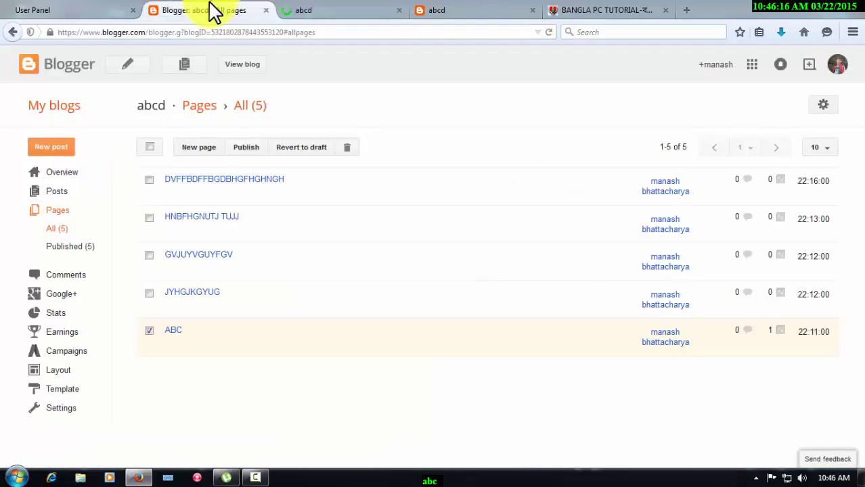
left_click(209, 180)
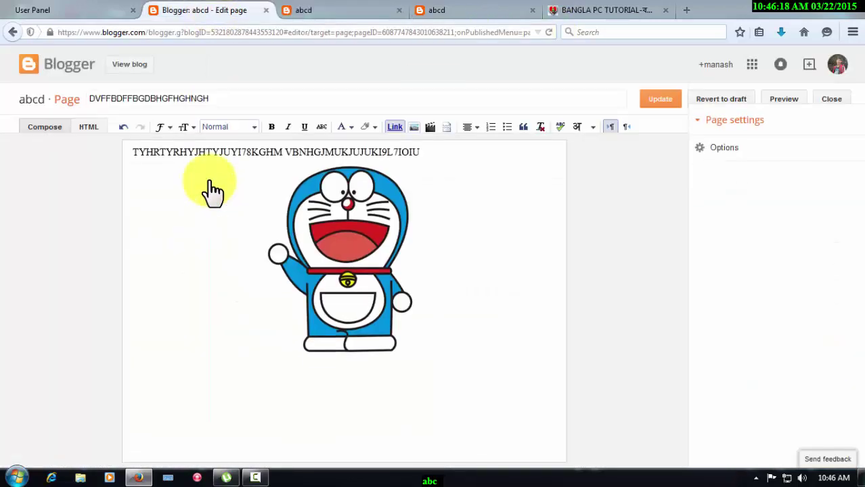
left_click(310, 9)
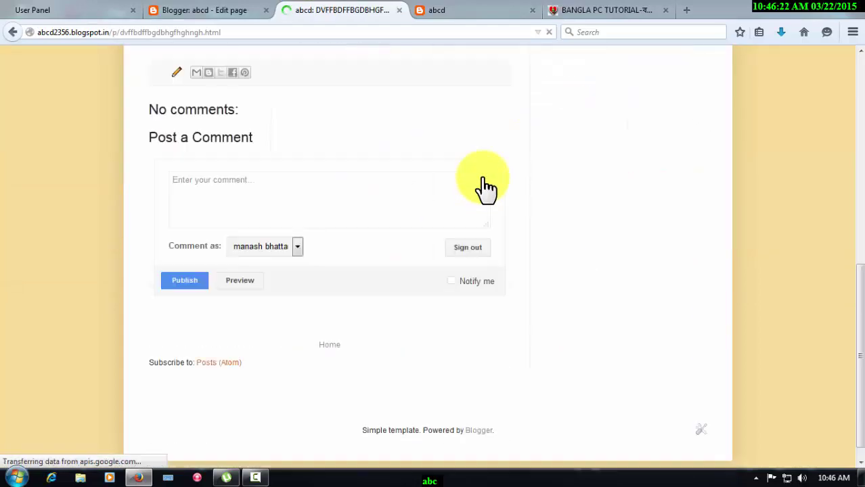
scroll(391, 176, "up", 5)
scroll(392, 177, "down", 1)
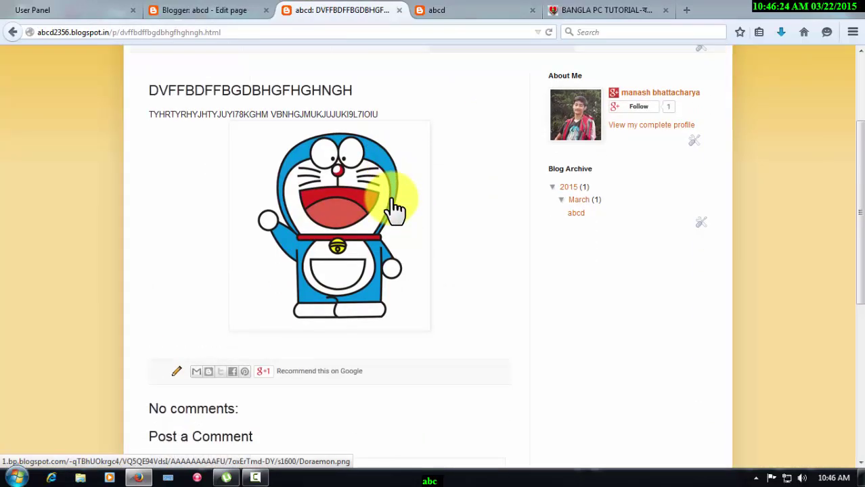
left_click_drag(139, 117, 365, 165)
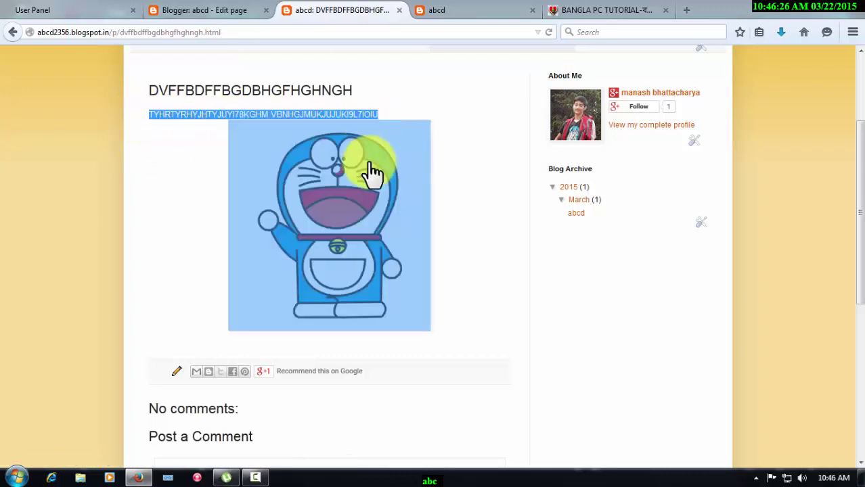
left_click(340, 172)
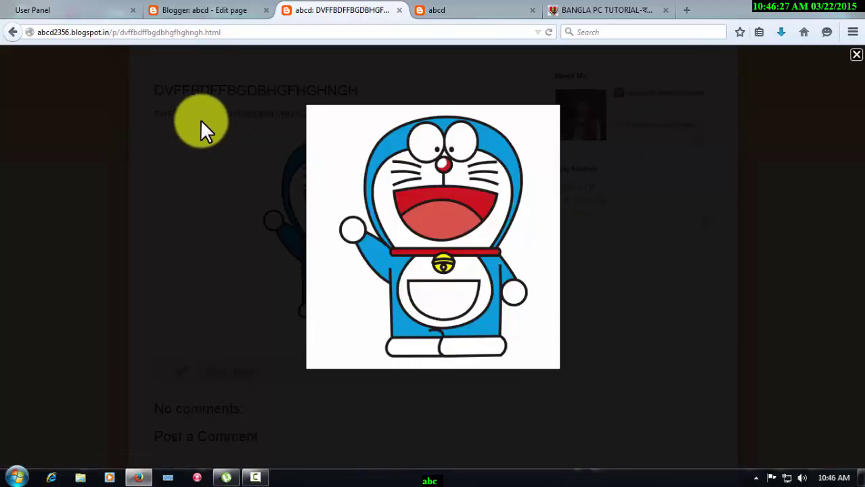
left_click(857, 56)
left_click_drag(149, 90, 402, 116)
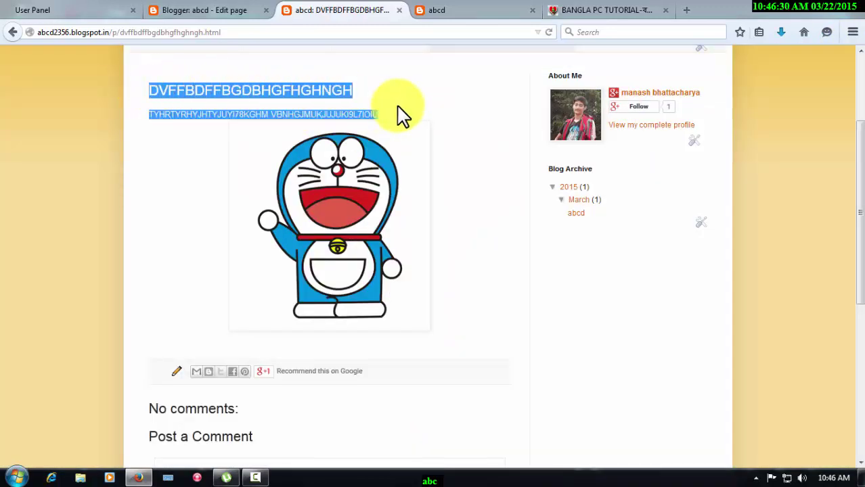
scroll(404, 115, "up", 3)
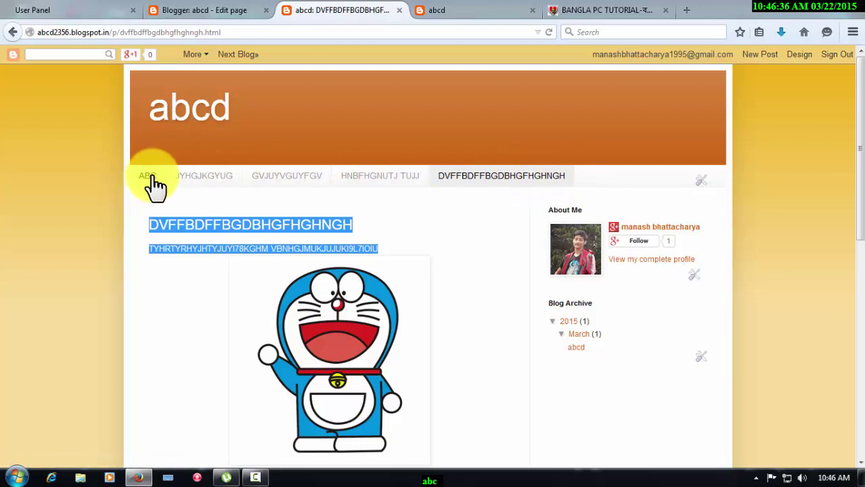
Return to the abcd blog's pages list, then review its layout and the catalogue of gadgets without adding one.
left_click(203, 11)
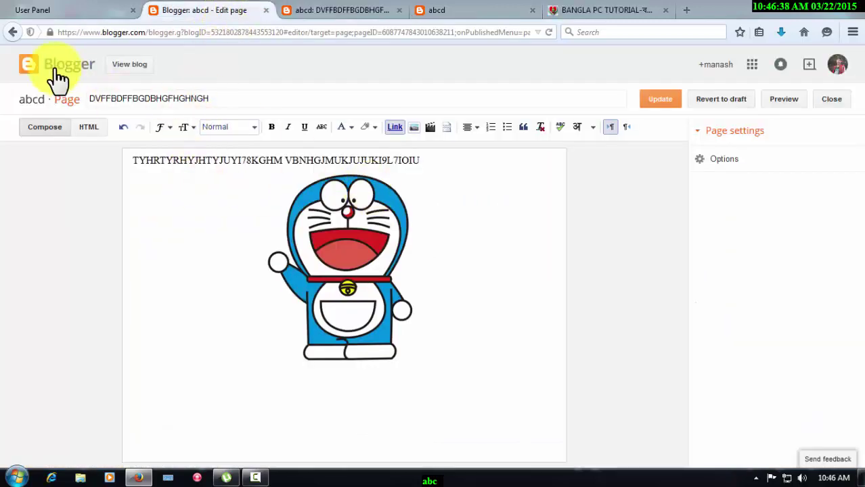
left_click(12, 32)
left_click(426, 228)
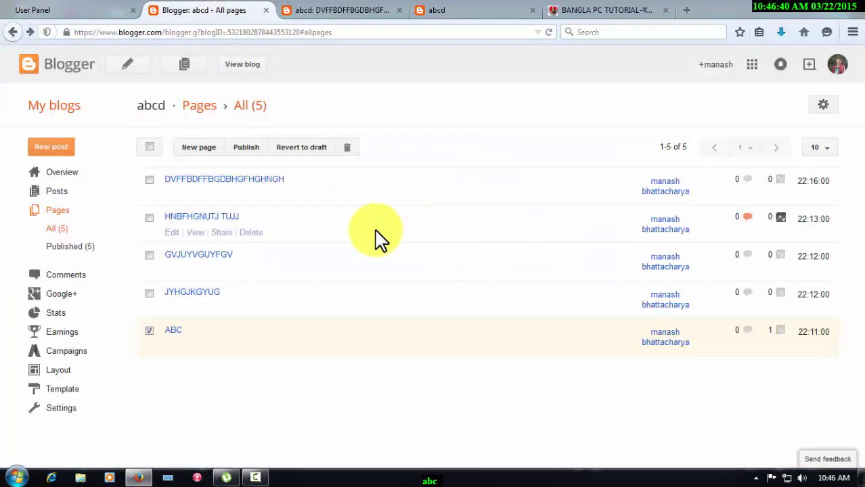
left_click(60, 371)
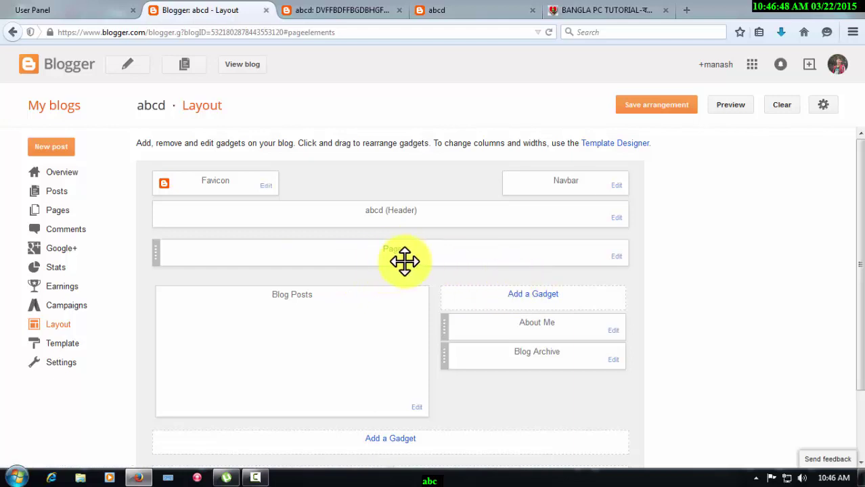
left_click(518, 295)
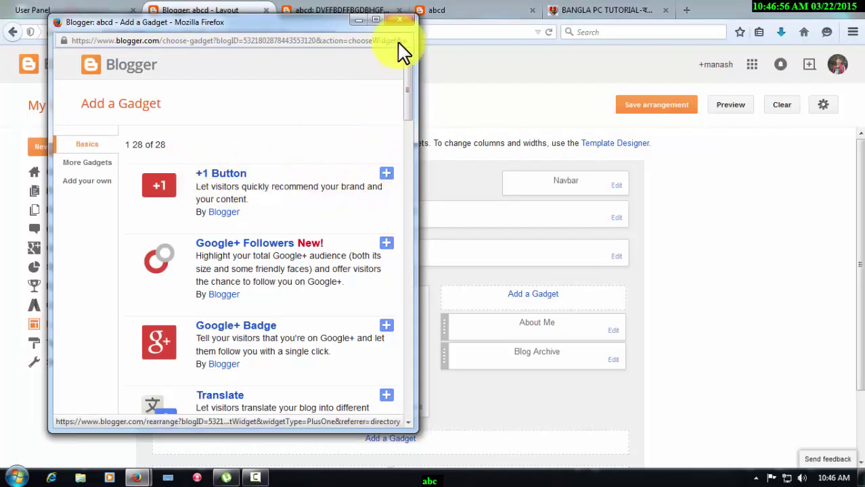
left_click(400, 19)
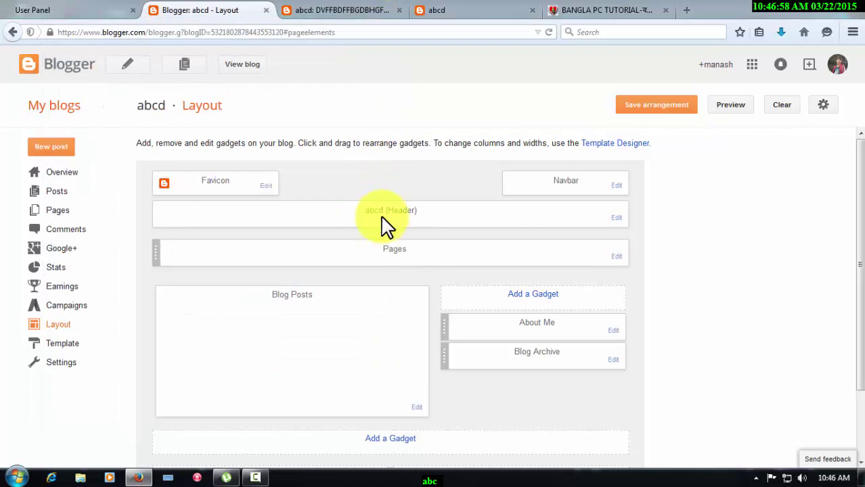
Check the pages list against the Pages gadget's selected pages and save the gadget with Home left unselected.
left_click(42, 211)
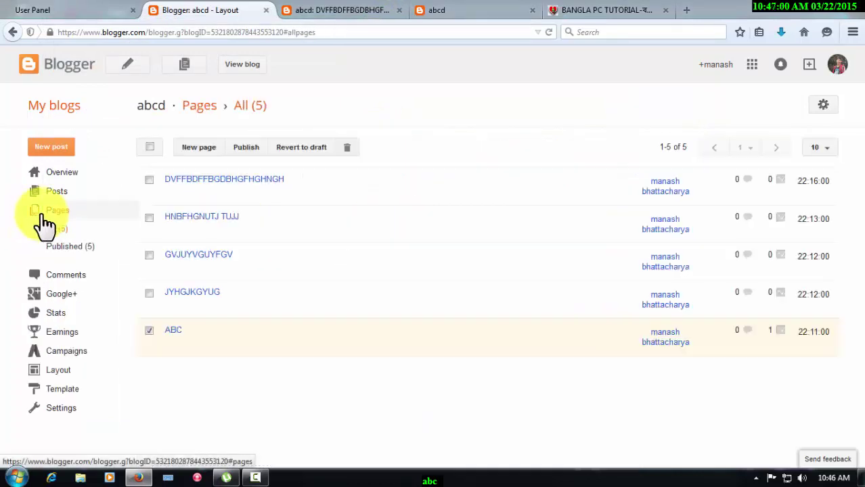
left_click(58, 371)
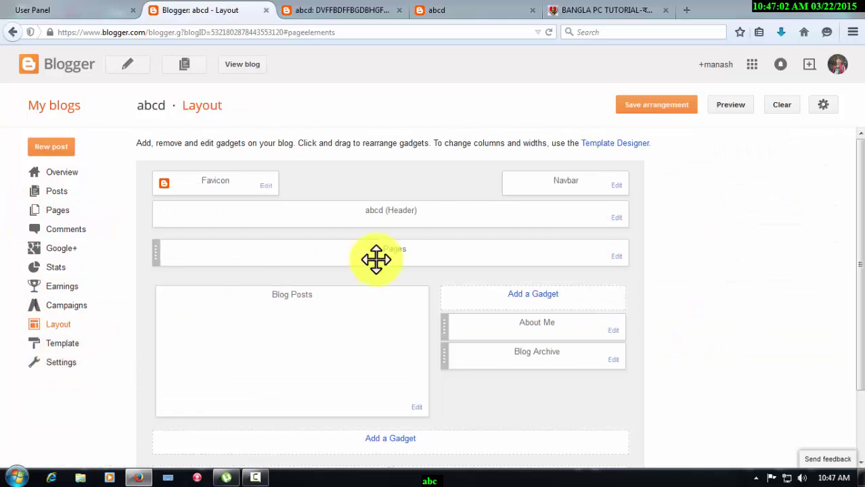
left_click(617, 257)
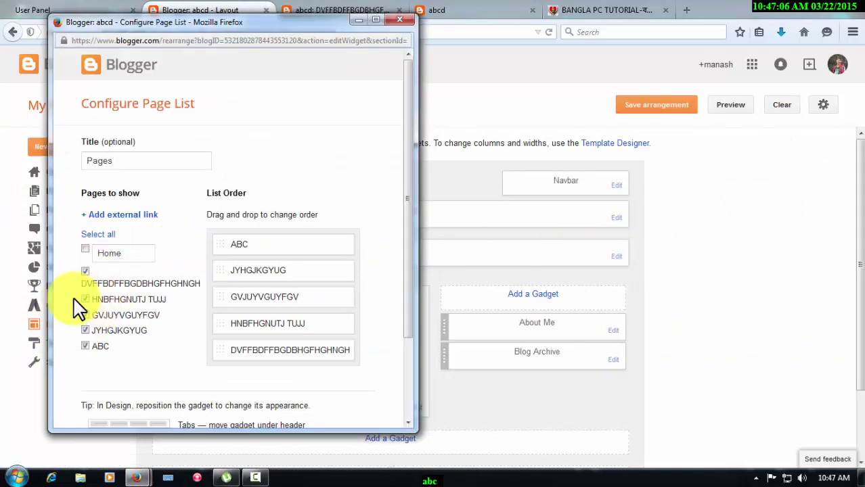
scroll(149, 335, "down", 3)
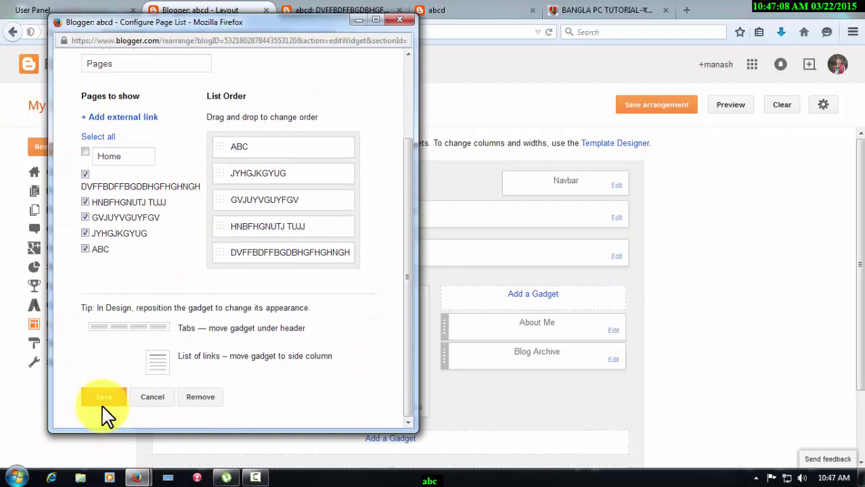
left_click(102, 398)
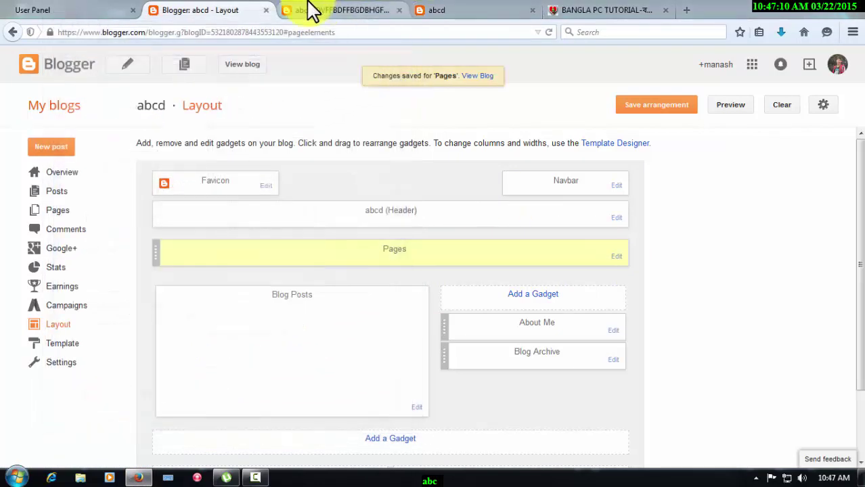
Glance at the live DVFFBDFFBGDBHGFHGHNGH page and open the abcd blog's posts list.
left_click(309, 10)
left_click(170, 9)
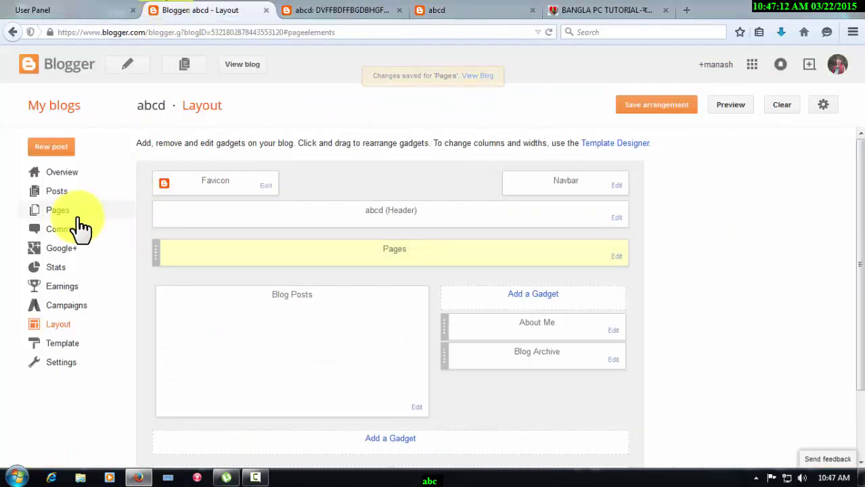
left_click(55, 194)
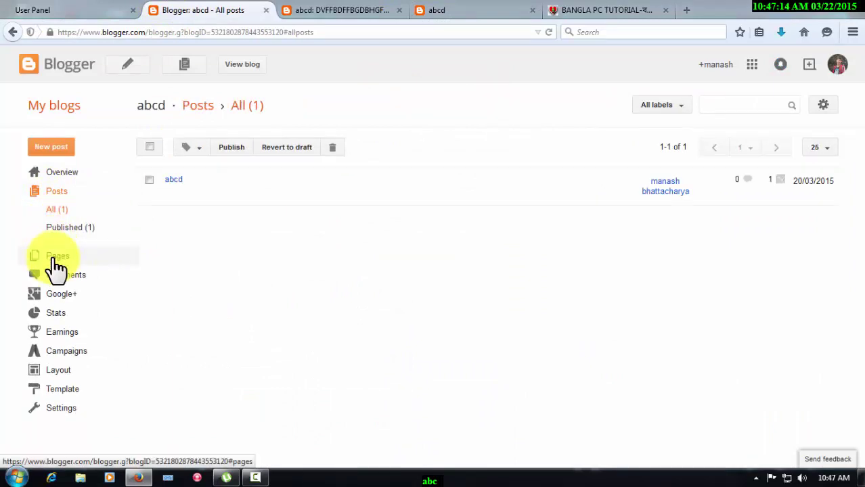
Review the DVFFBDFFBGDBHGFHGHNGH page in the editor and on the live blog, and minimise the browser to reveal the desktop.
left_click(54, 254)
left_click(189, 180)
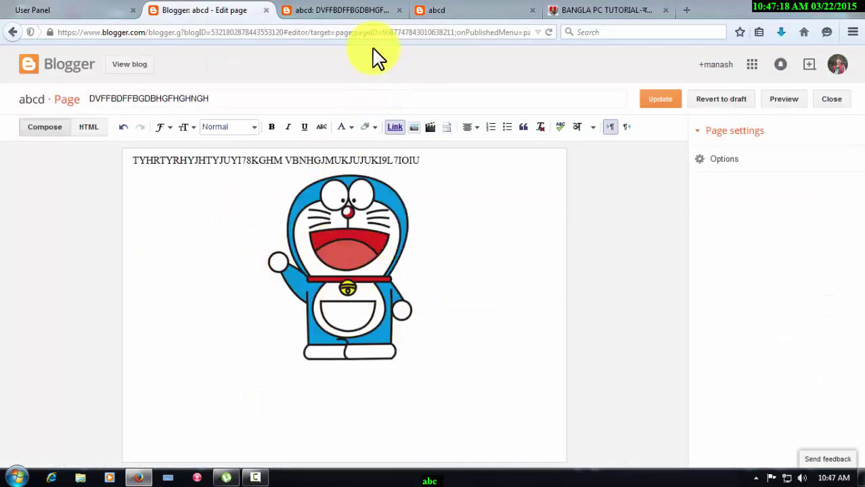
left_click(669, 103)
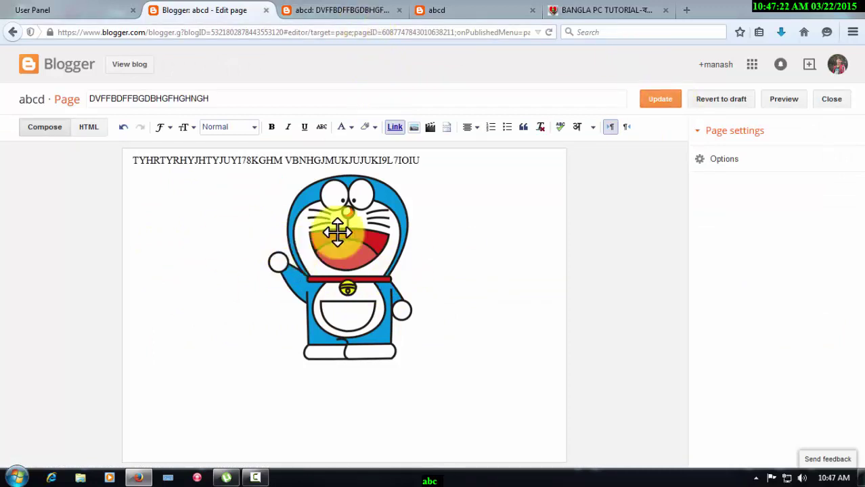
left_click(318, 10)
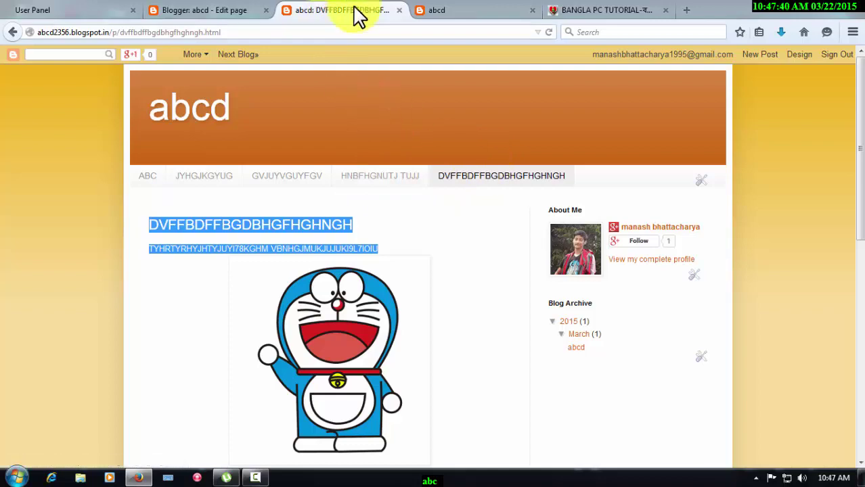
left_click(813, 9)
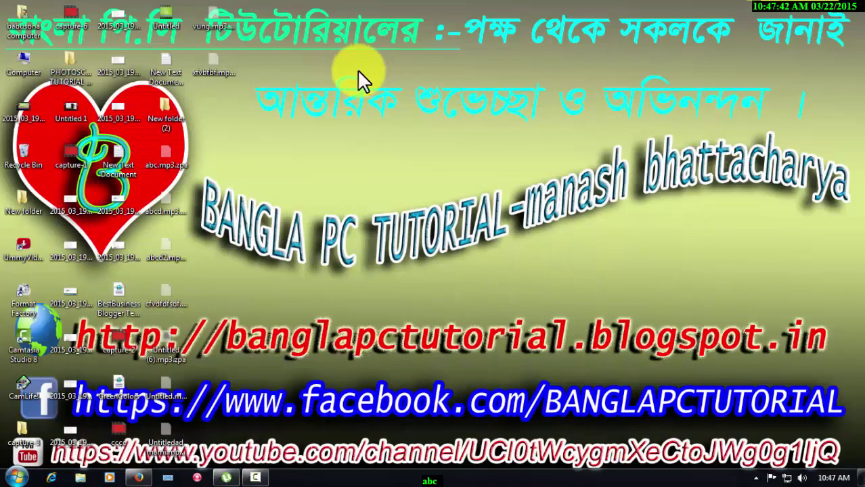
right_click(359, 72)
left_click(386, 108)
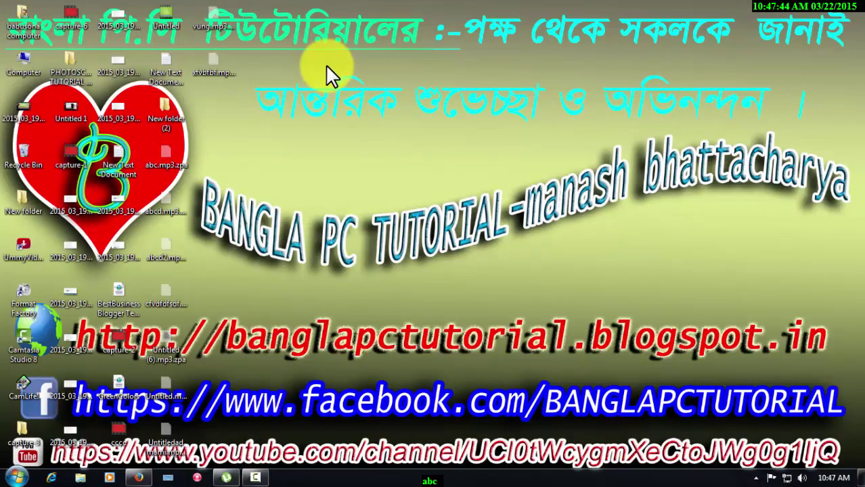
right_click(327, 66)
left_click(387, 99)
right_click(346, 60)
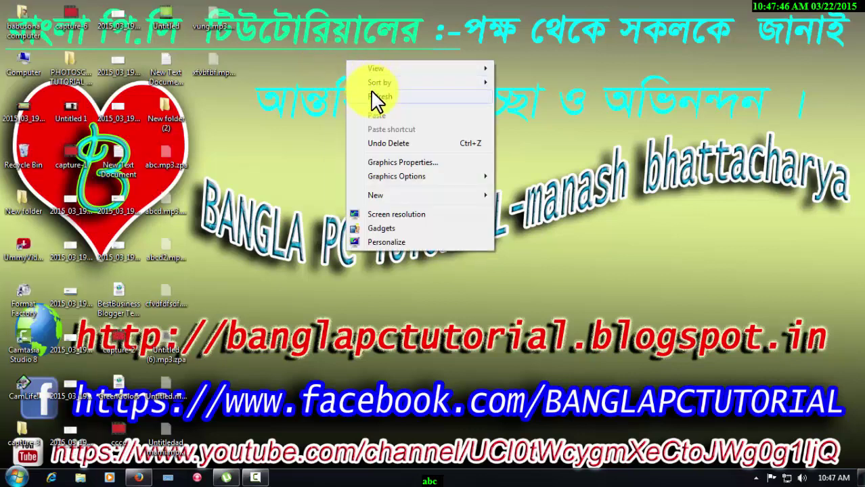
left_click(377, 99)
right_click(372, 92)
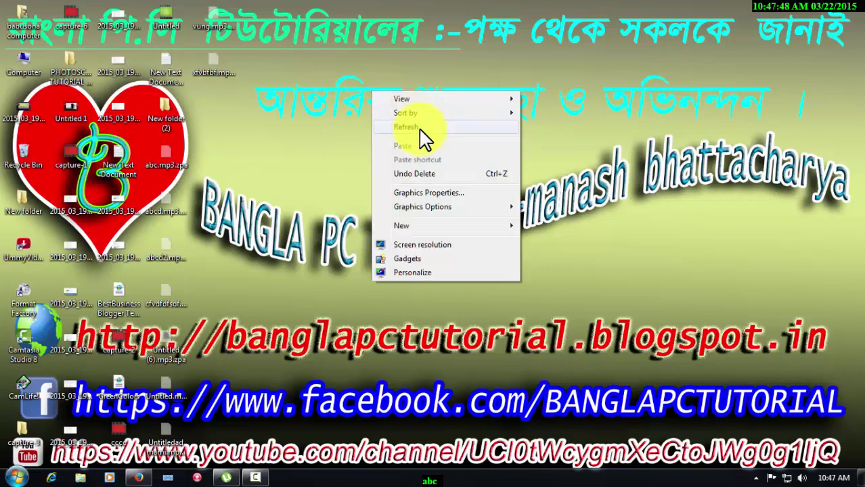
left_click(416, 127)
right_click(364, 33)
left_click(388, 68)
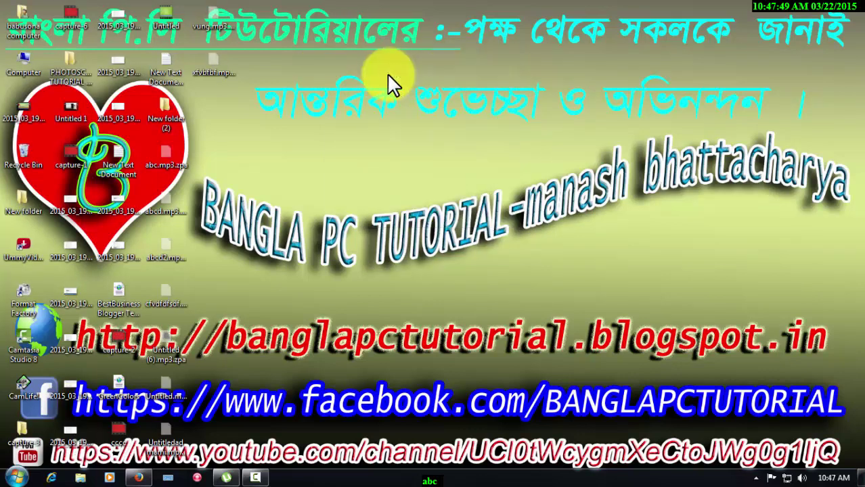
right_click(319, 57)
left_click(342, 95)
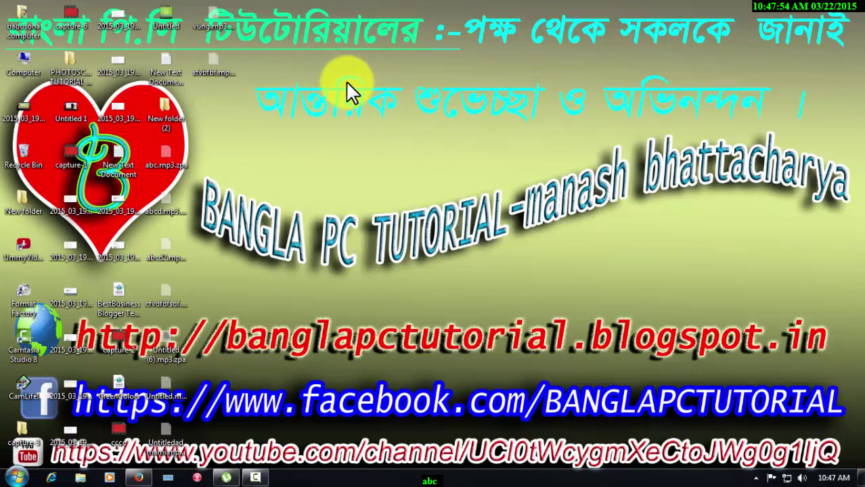
right_click(346, 84)
left_click(372, 116)
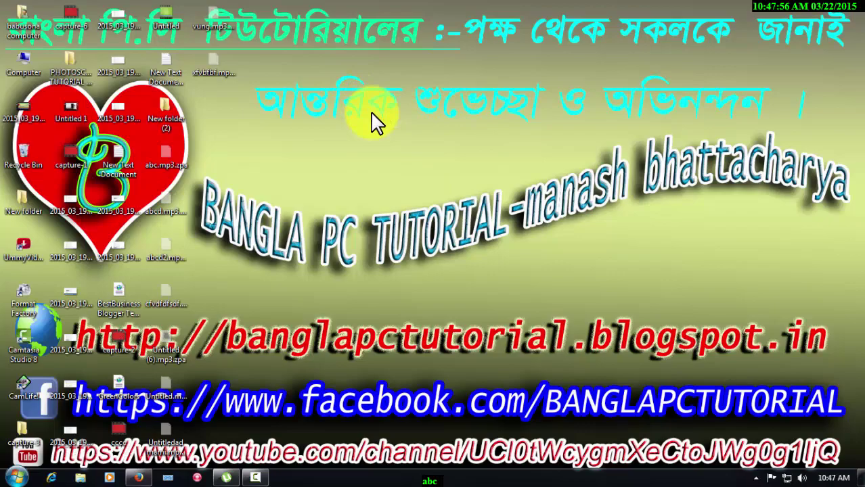